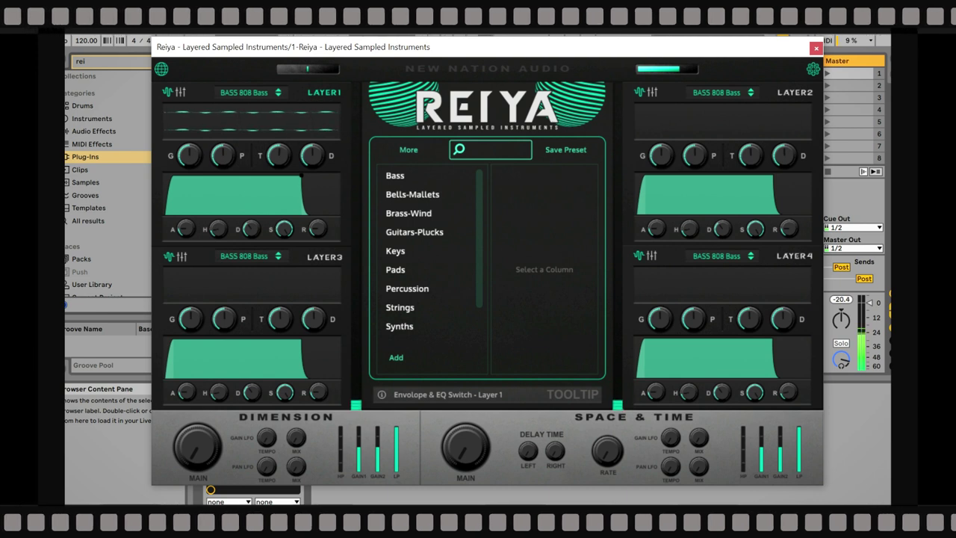
Step: Reposition the Reiya plugin window and audition the Bass presets 808 Bassic, 808 Bigger, Acid Rain and Bad Boys
left_click_drag(266, 47, 275, 97)
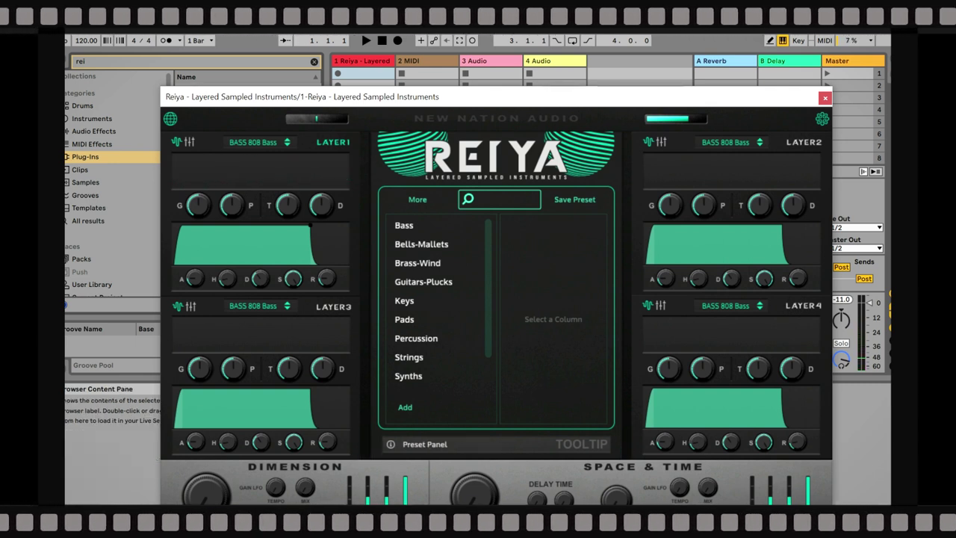
left_click(435, 225)
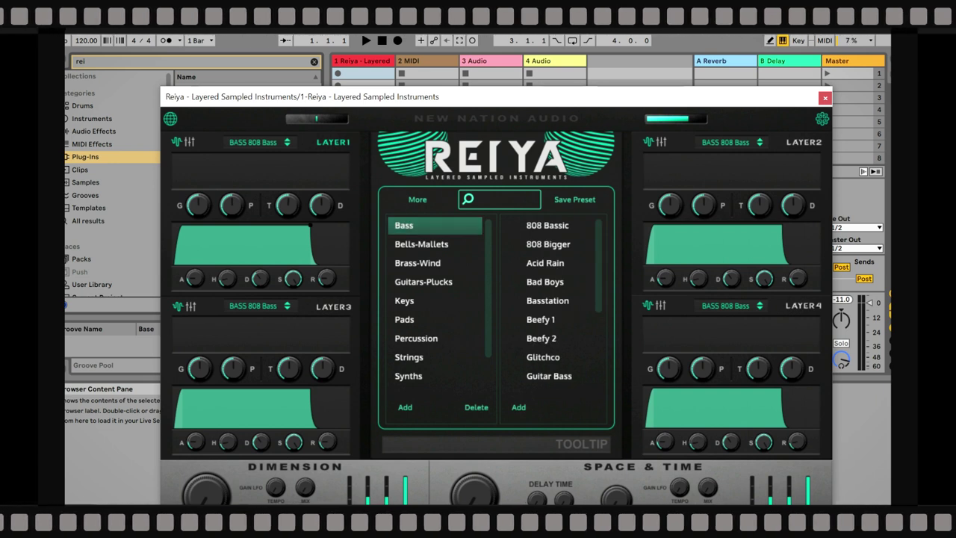
left_click(547, 225)
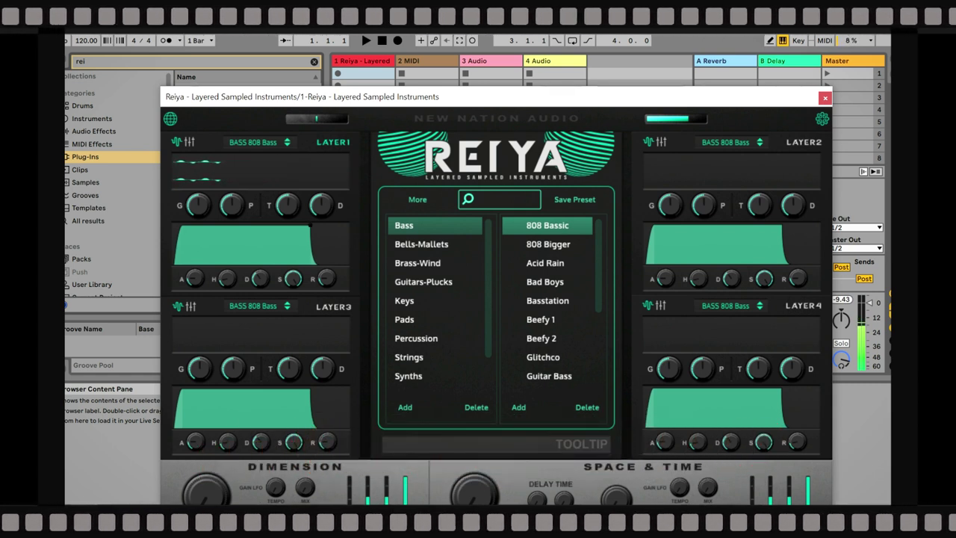
left_click(548, 244)
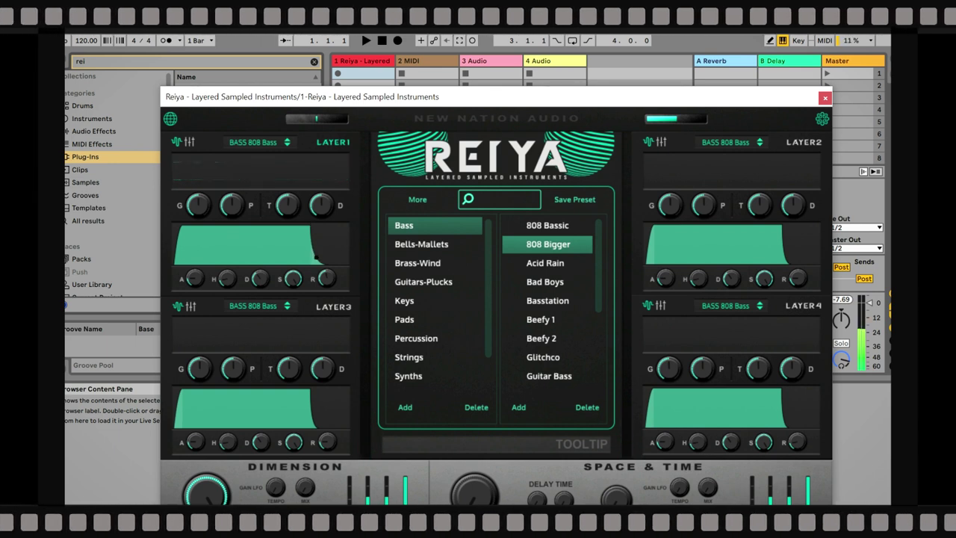
left_click(547, 263)
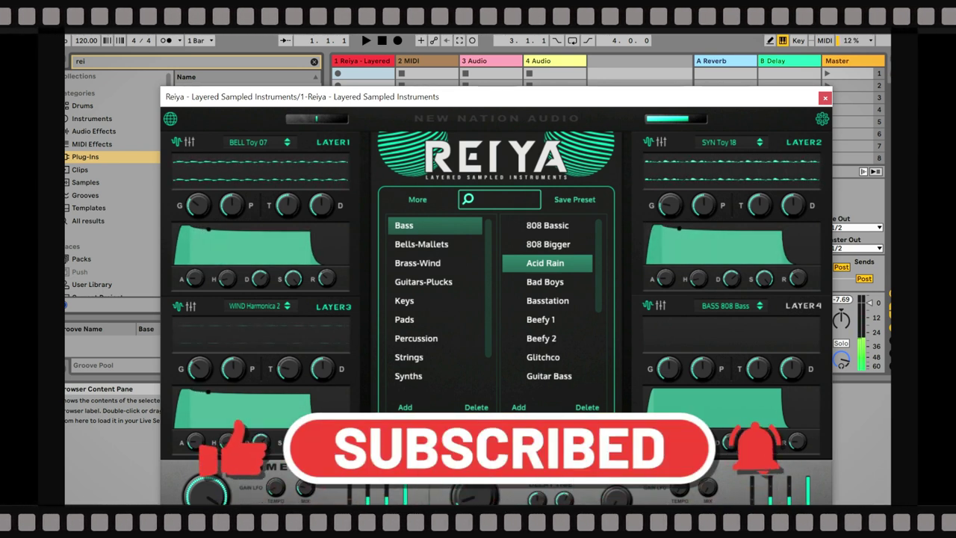
left_click(547, 282)
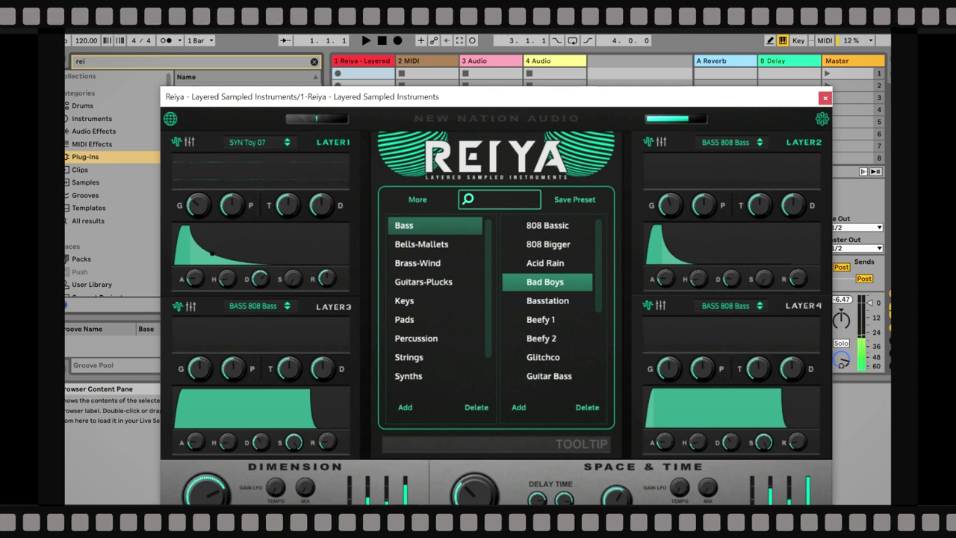
Step: Audition the Bass presets Basstation, Beefy 1 and Beefy 2, load Guitar Bass briefly, and return to Glitchco
left_click(548, 300)
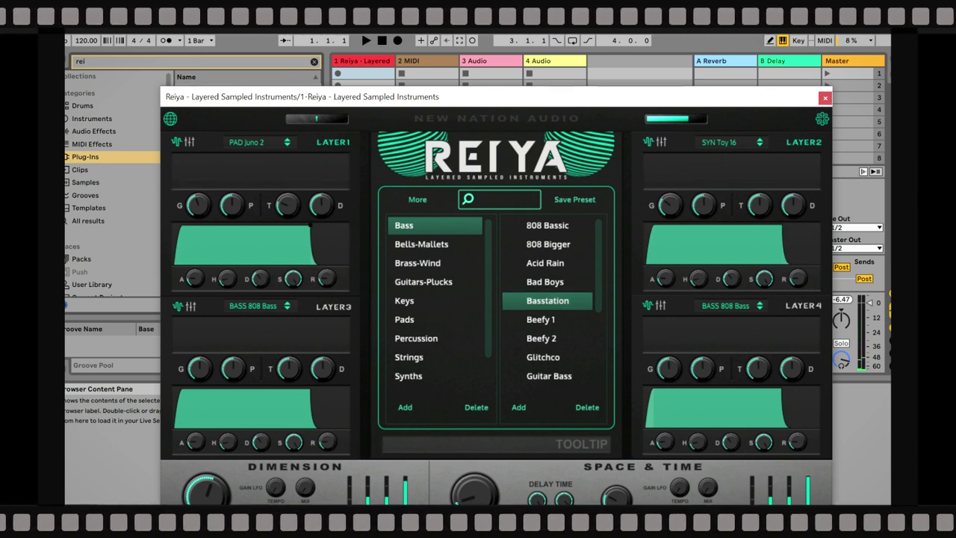
left_click(547, 319)
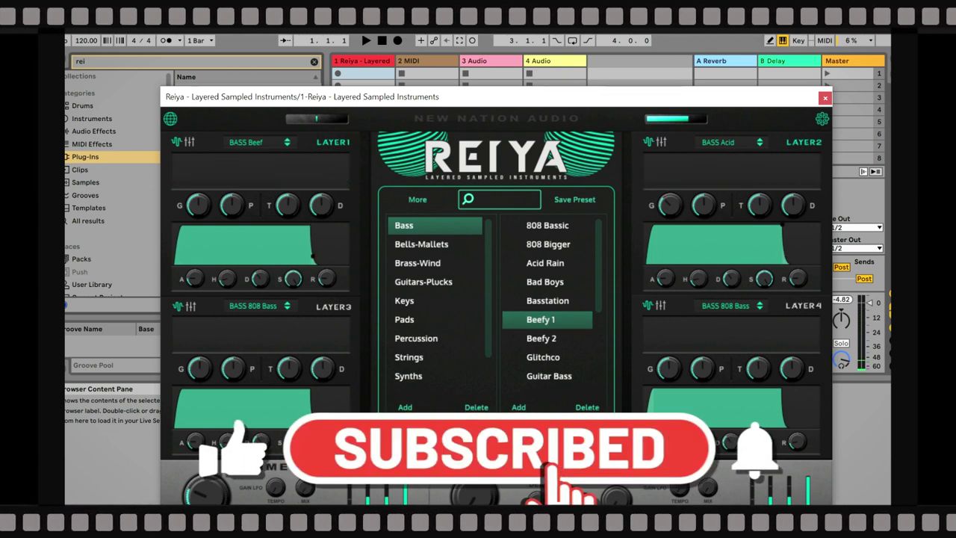
left_click(547, 338)
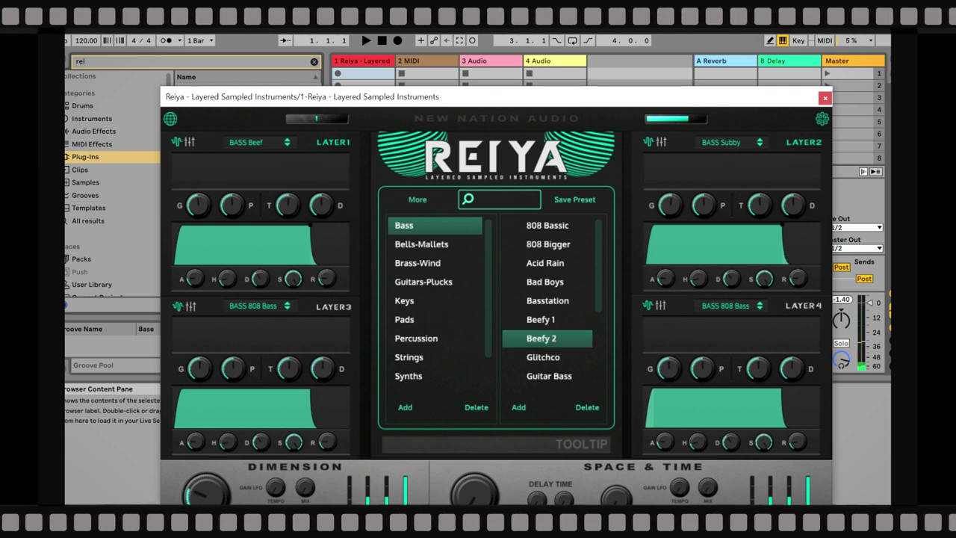
left_click(543, 357)
left_click(549, 376)
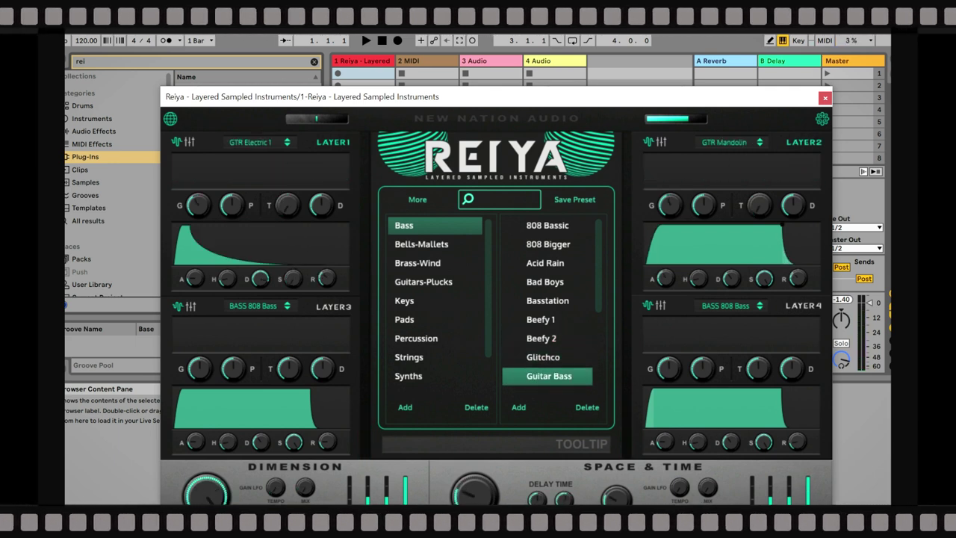
left_click(543, 357)
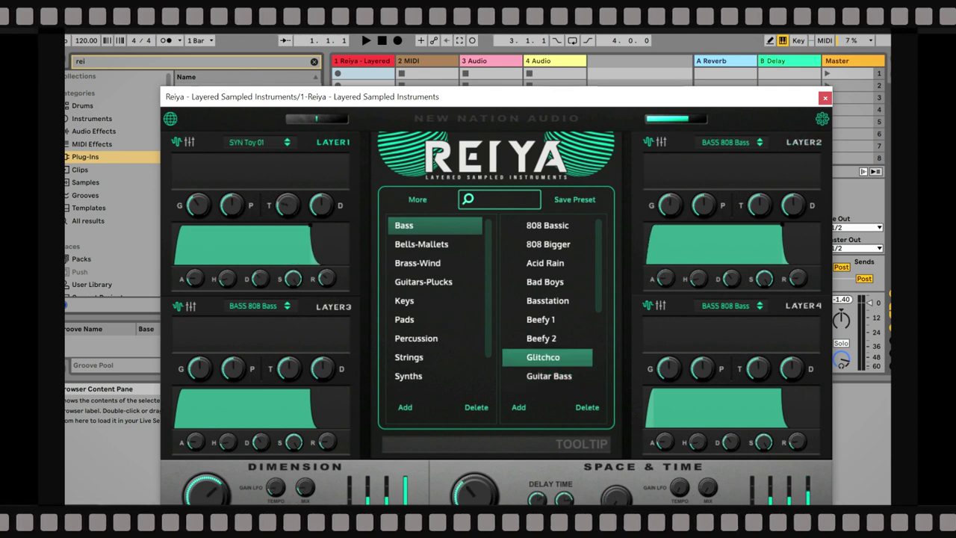
Step: Audition the Bass presets Guitar Bass, Jetlag, Pluckish and Scratch
scroll(551, 307, "down", 3)
scroll(551, 306, "up", 3)
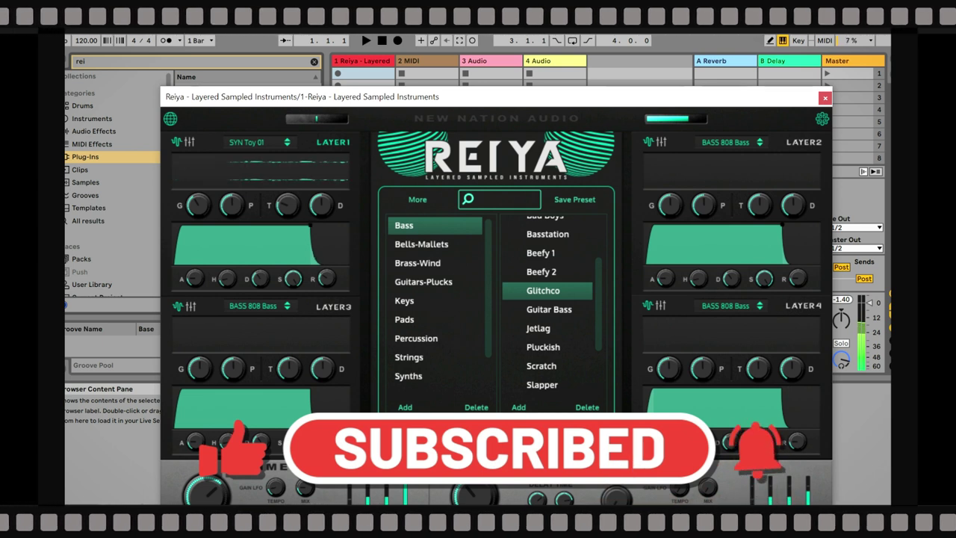
left_click(548, 310)
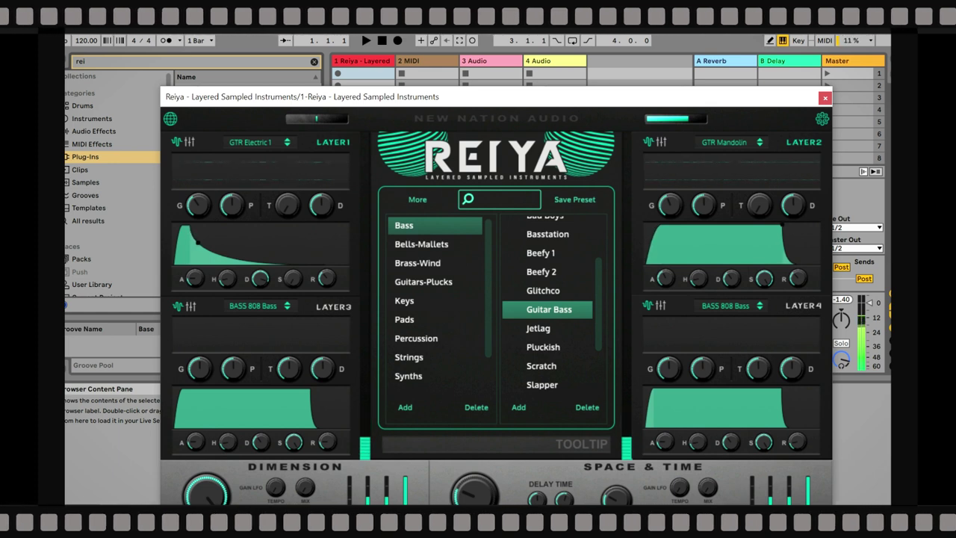
left_click(547, 328)
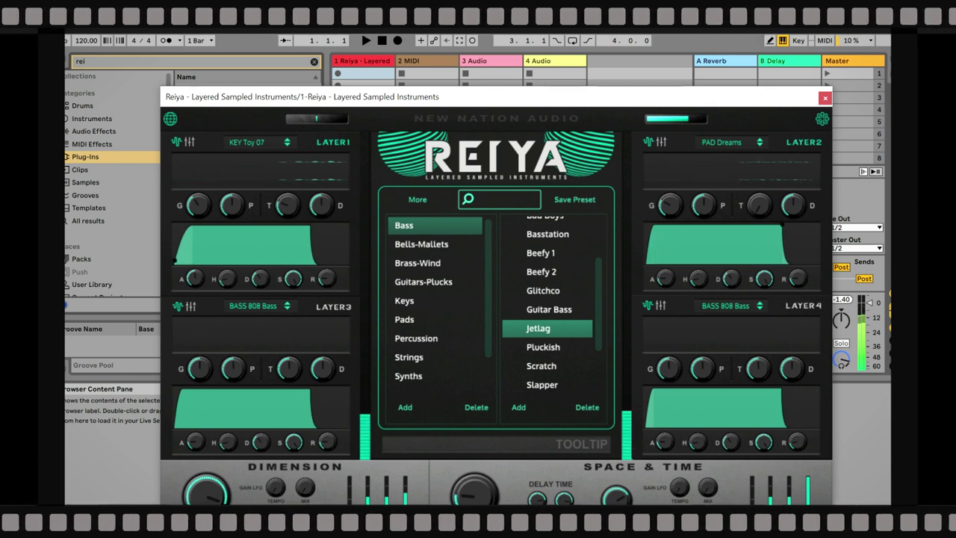
left_click(547, 347)
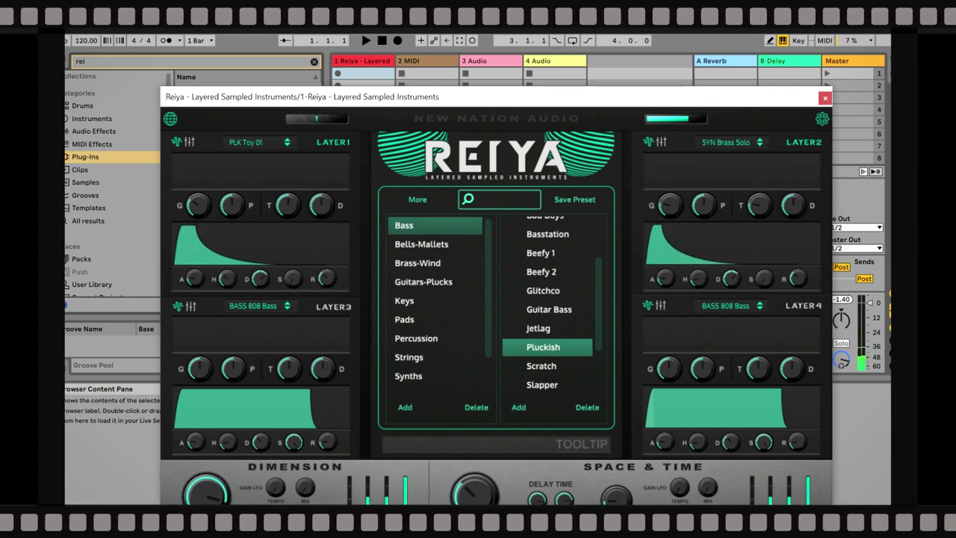
left_click(547, 365)
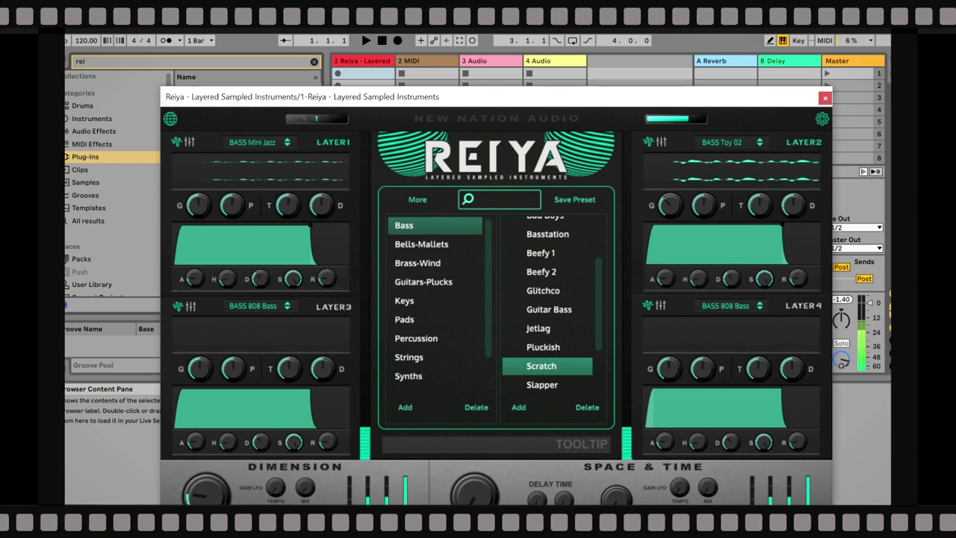
Step: Audition the remaining Bass presets Slapper, Talking Bass, Tititime and Westcoast
scroll(553, 314, "down", 3)
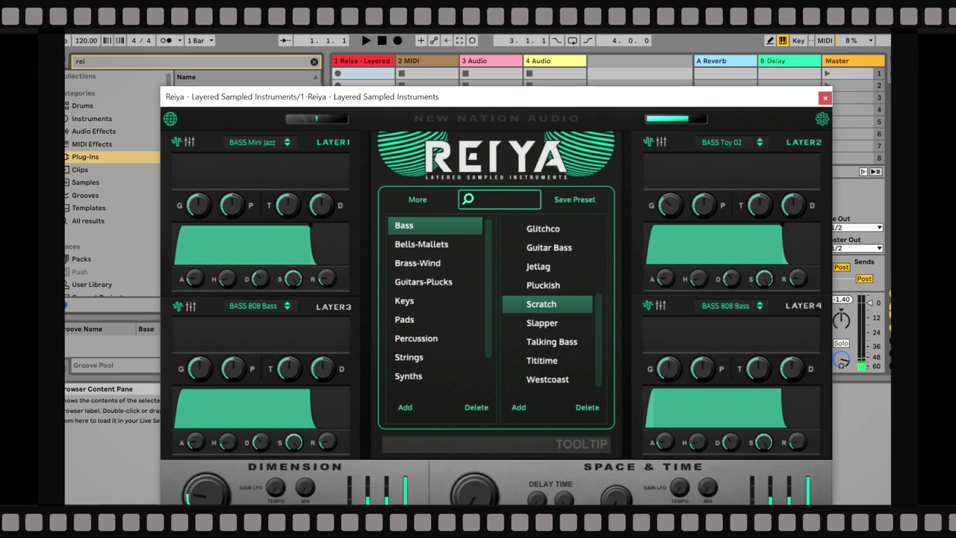
left_click(547, 322)
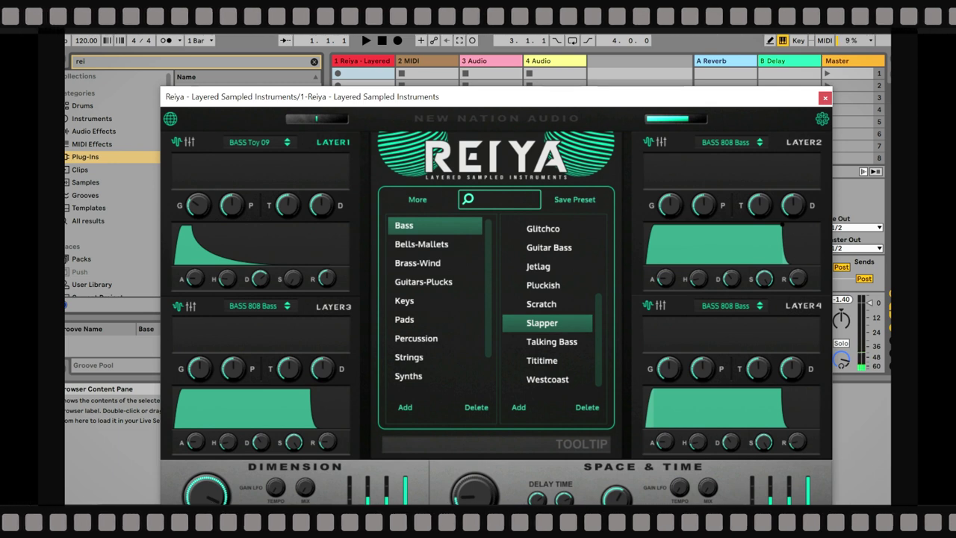
left_click(552, 342)
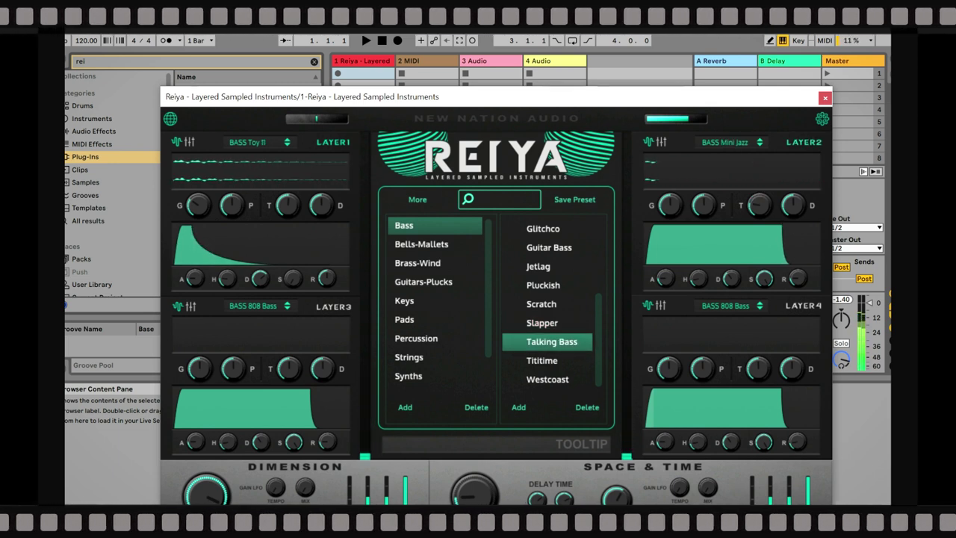
left_click(547, 360)
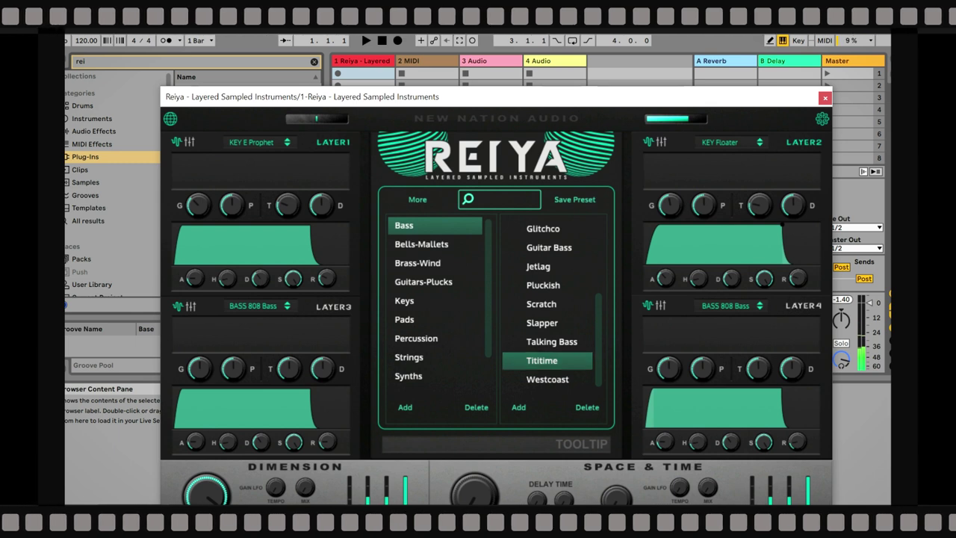
left_click(547, 379)
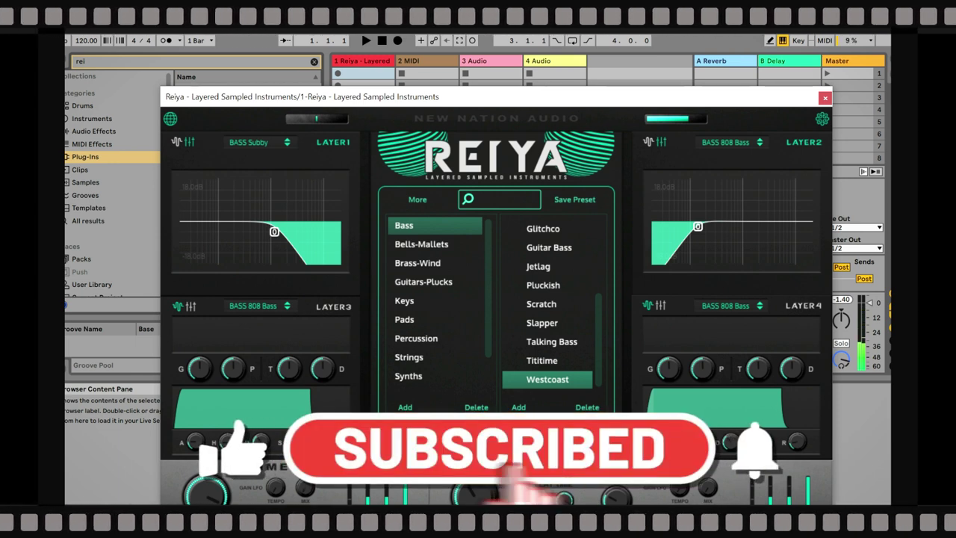
Step: Switch to the Bells-Mallets category and audition the presets Key Bell, Lo-fi Kalimba, Misty Bells and Pluckys
left_click(435, 245)
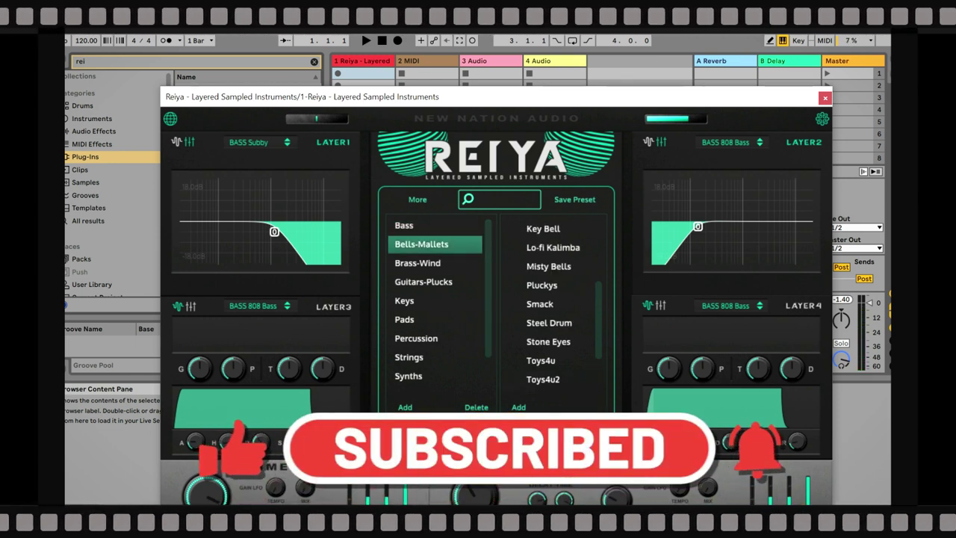
left_click(547, 228)
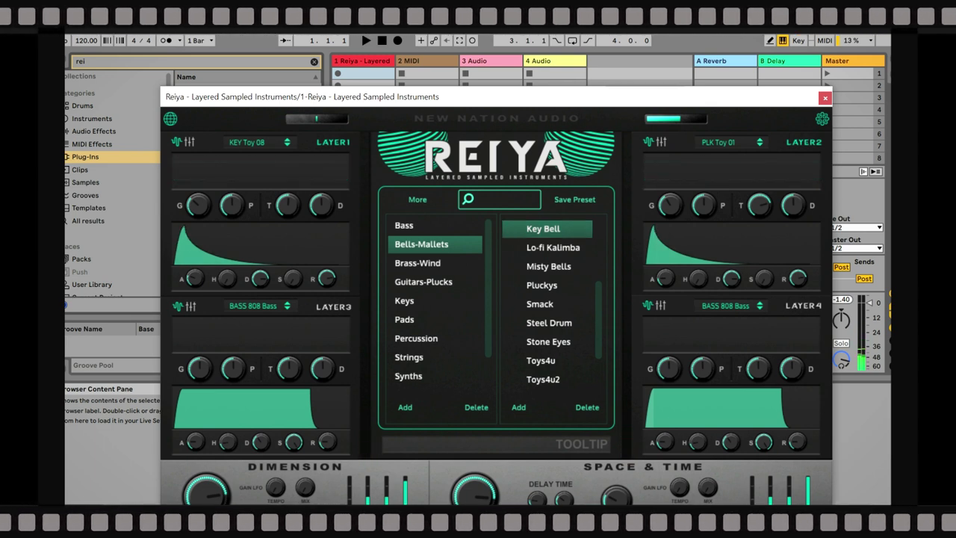
left_click(553, 248)
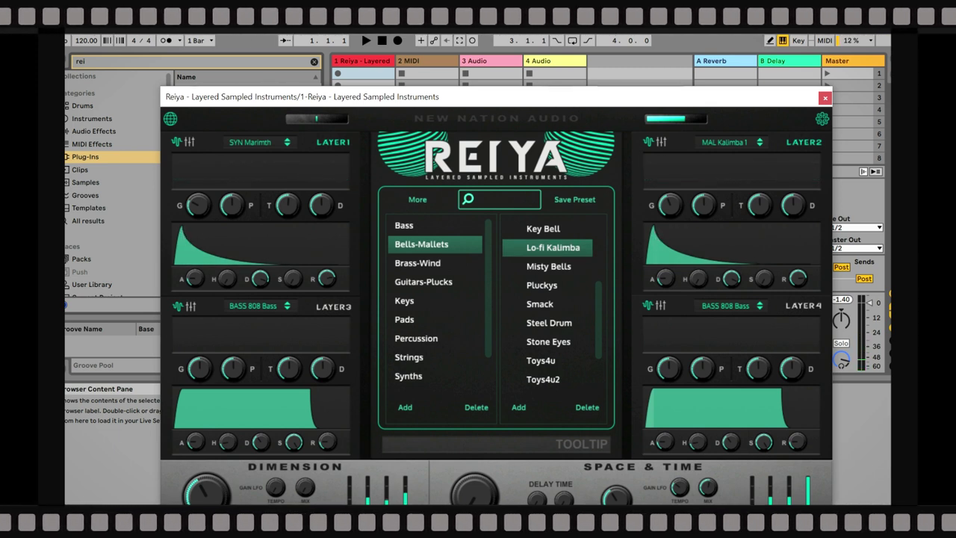
left_click(548, 266)
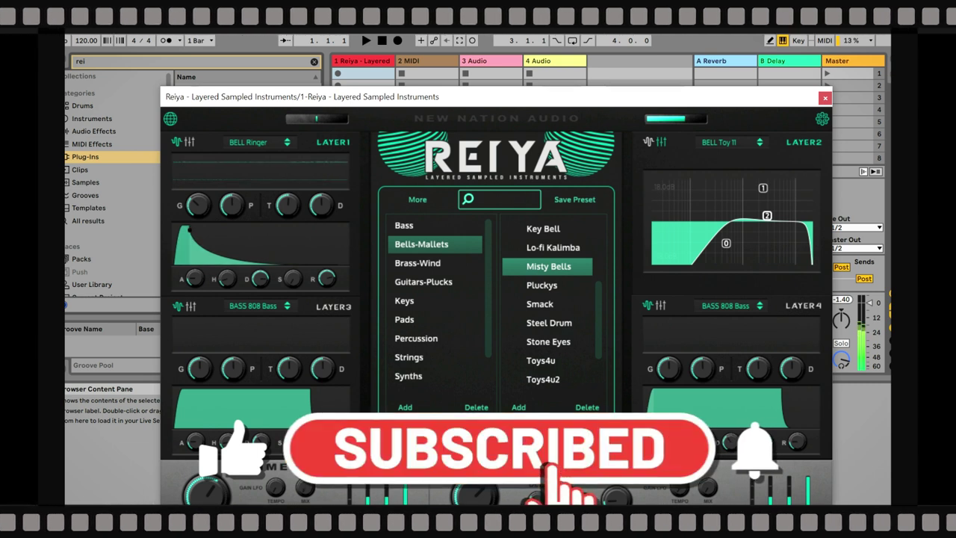
left_click(547, 285)
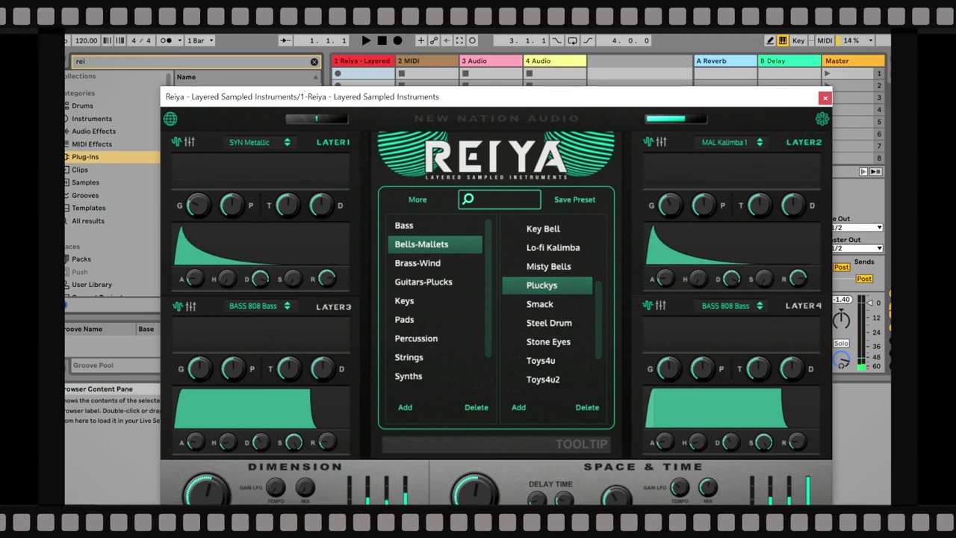
Step: Audition the Bells-Mallets presets Smack, Steel Drum, Stone Eyes and Toys4u
left_click(540, 305)
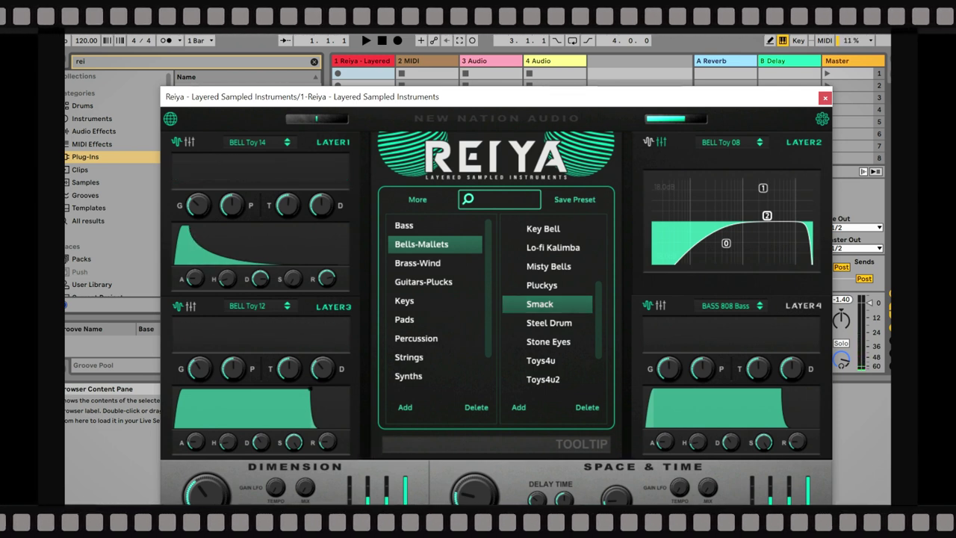
left_click(549, 322)
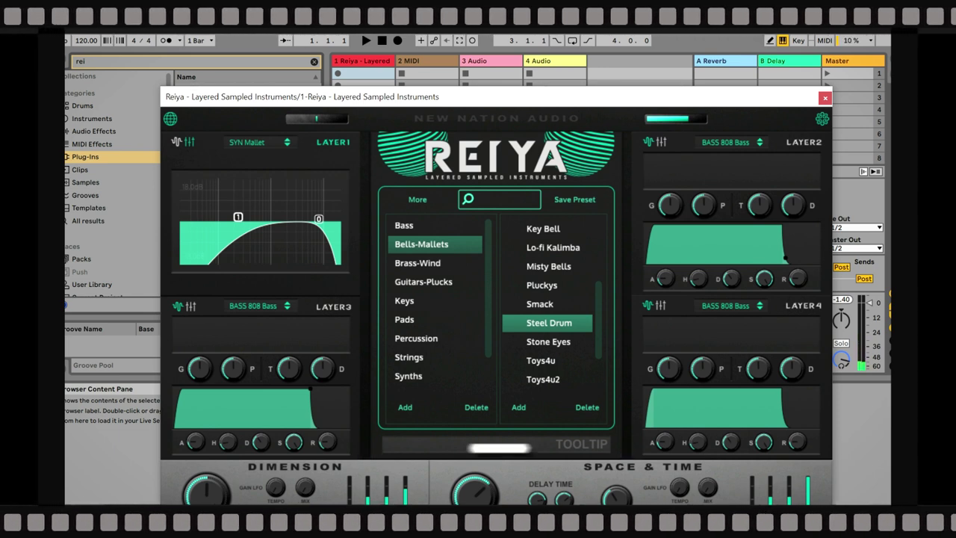
left_click(547, 342)
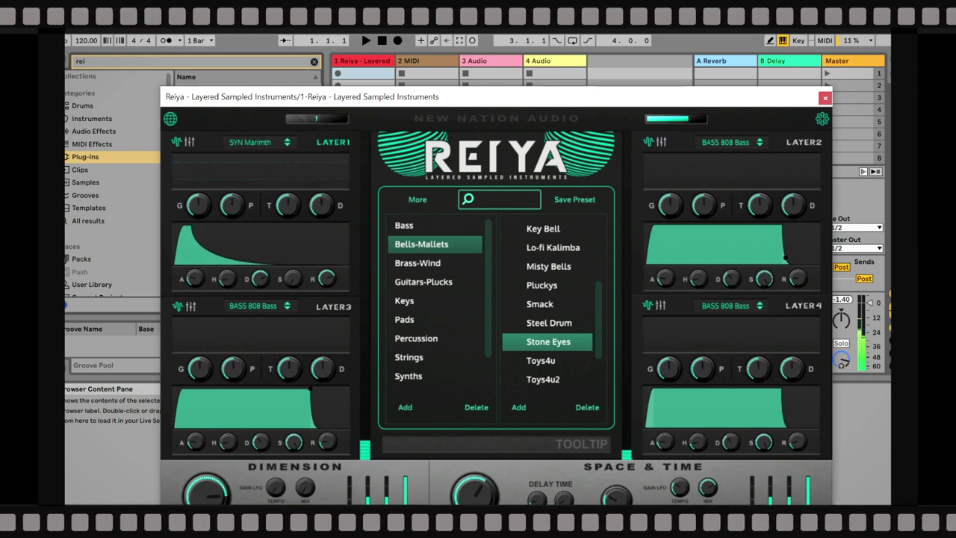
left_click(547, 361)
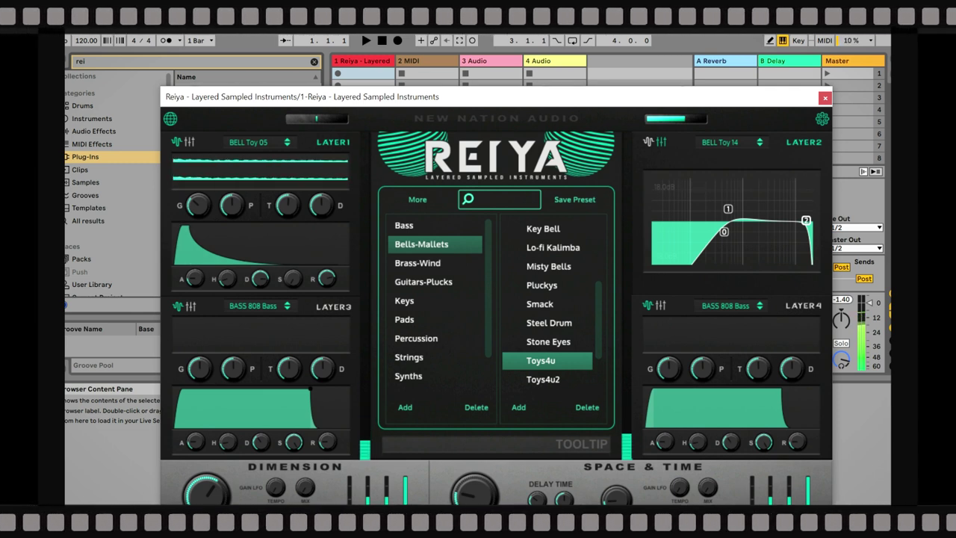
Step: Audition the last Bells-Mallets presets Toys4u2, Vadican, Wavy Bells and Wooden Bop
scroll(550, 302, "down", 1)
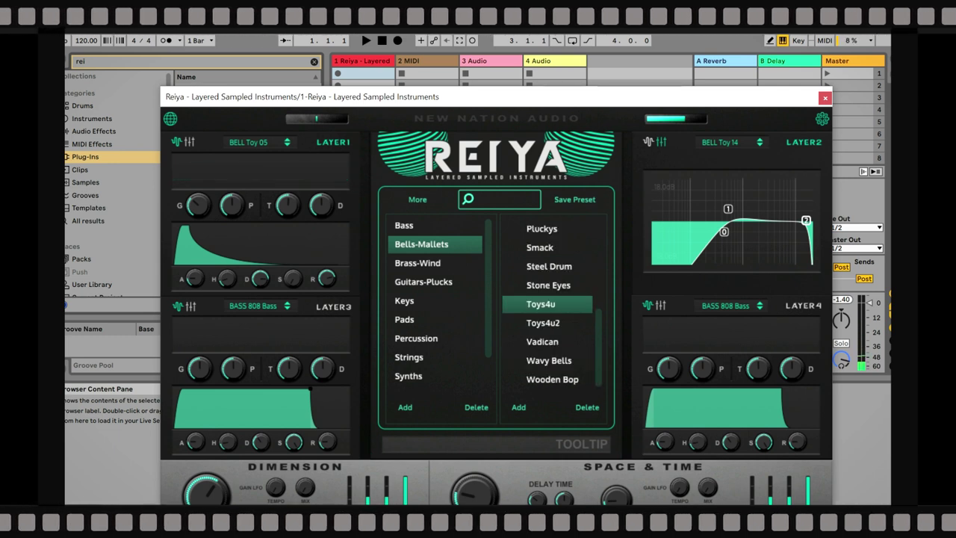
left_click(547, 322)
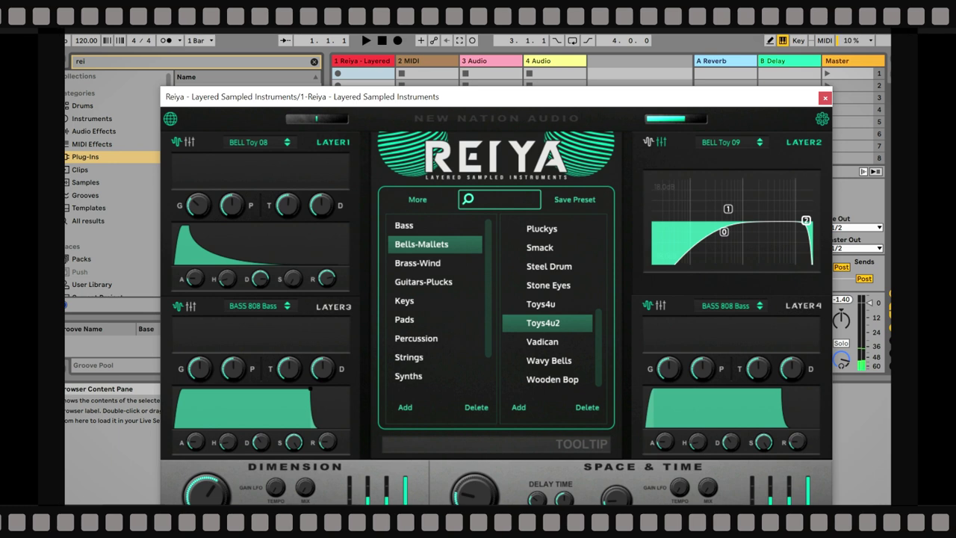
left_click(547, 341)
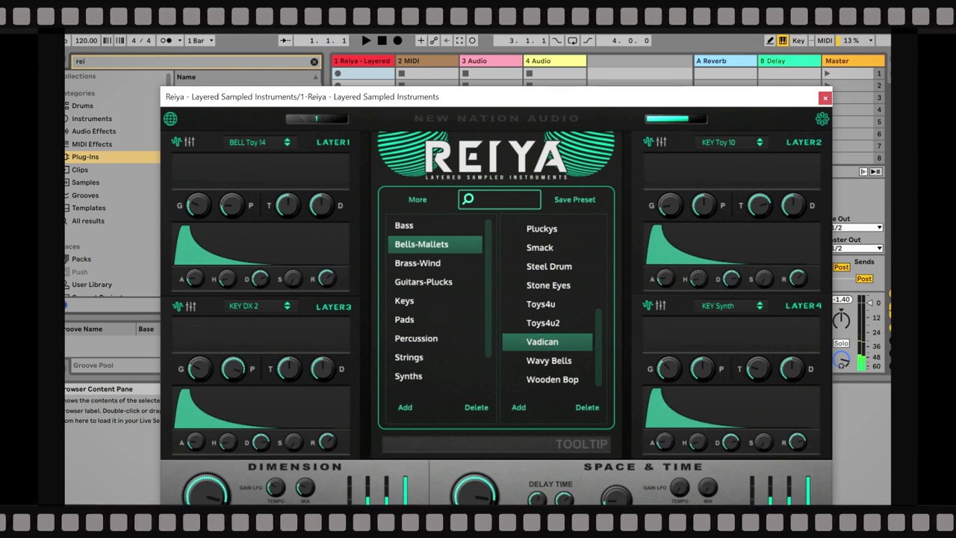
left_click(549, 360)
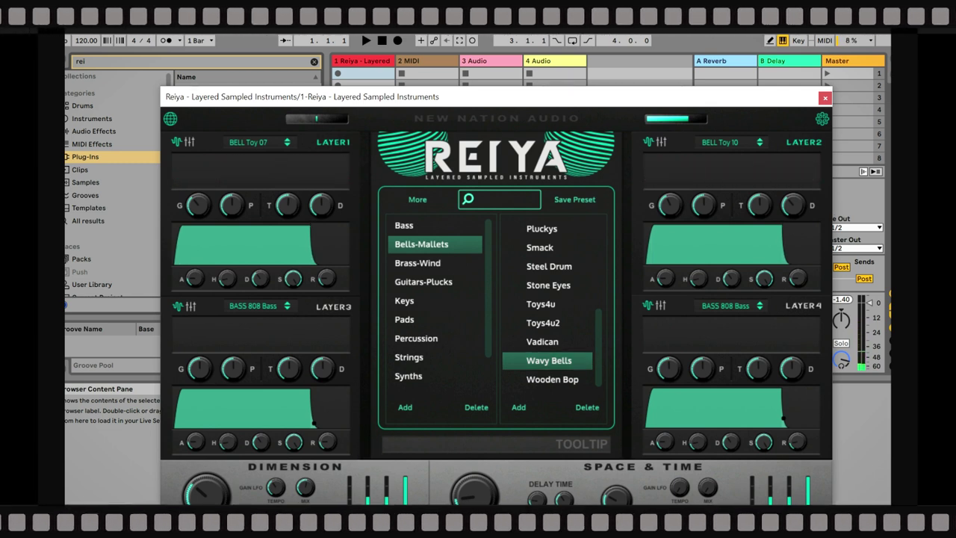
left_click(548, 379)
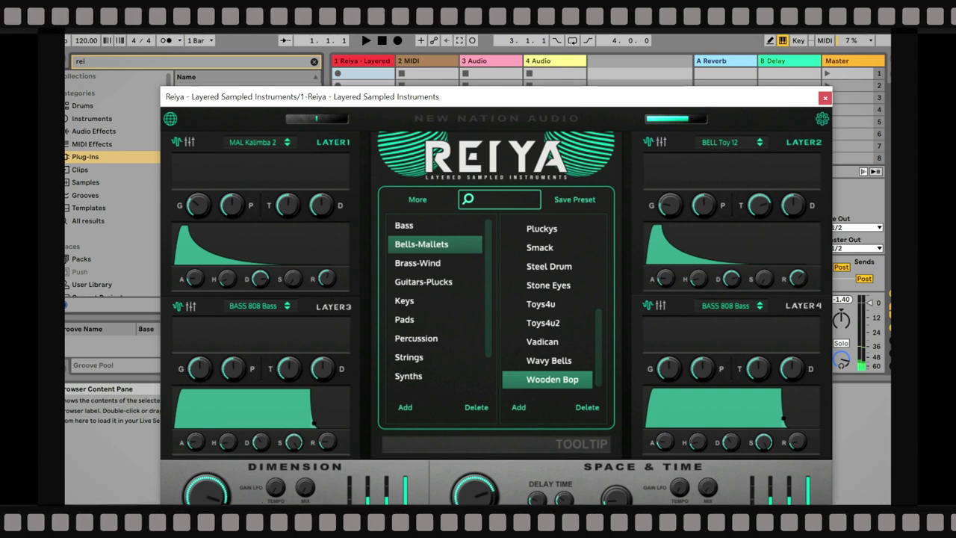
Step: Switch to the Brass-Wind category and audition the presets Harmonica Syns, Muddy, Synthy Flutes and Tooter
left_click(435, 263)
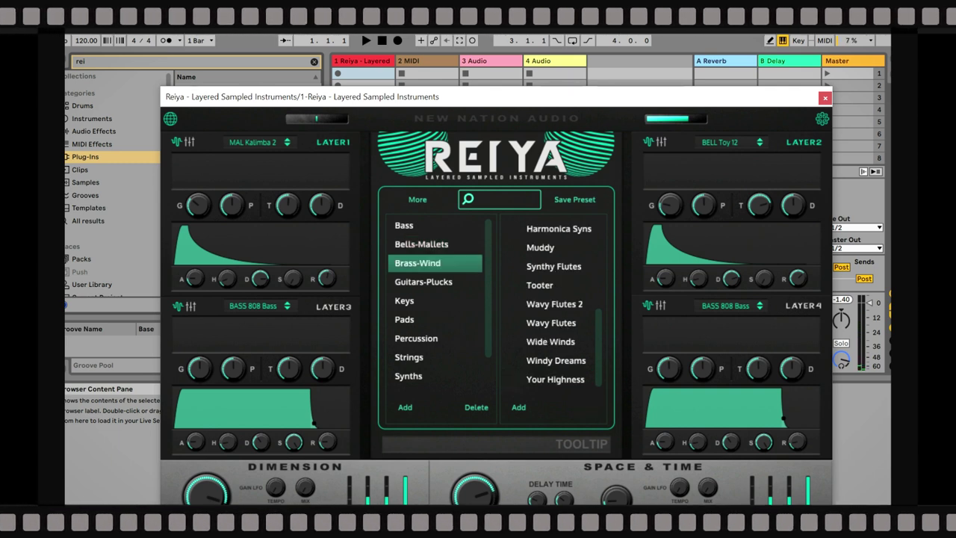
left_click(548, 228)
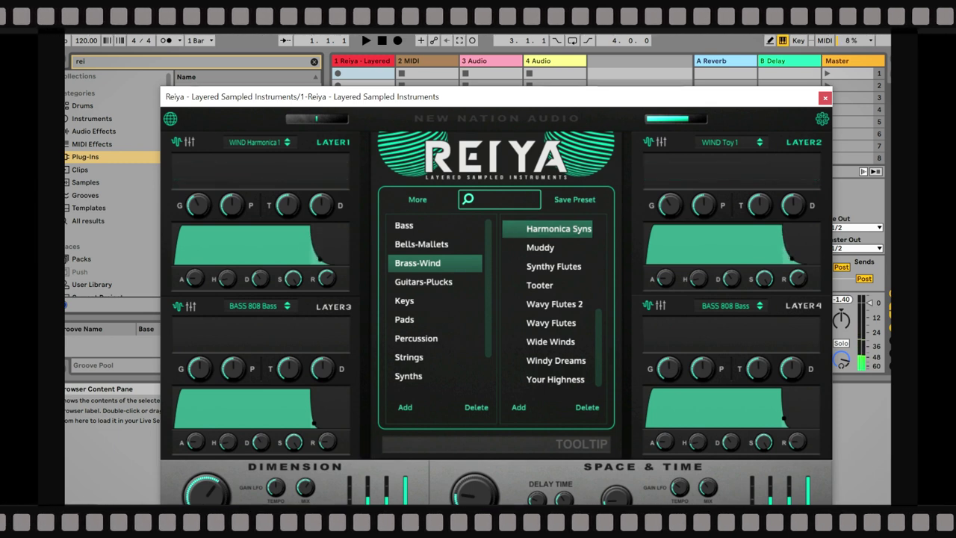
left_click(546, 247)
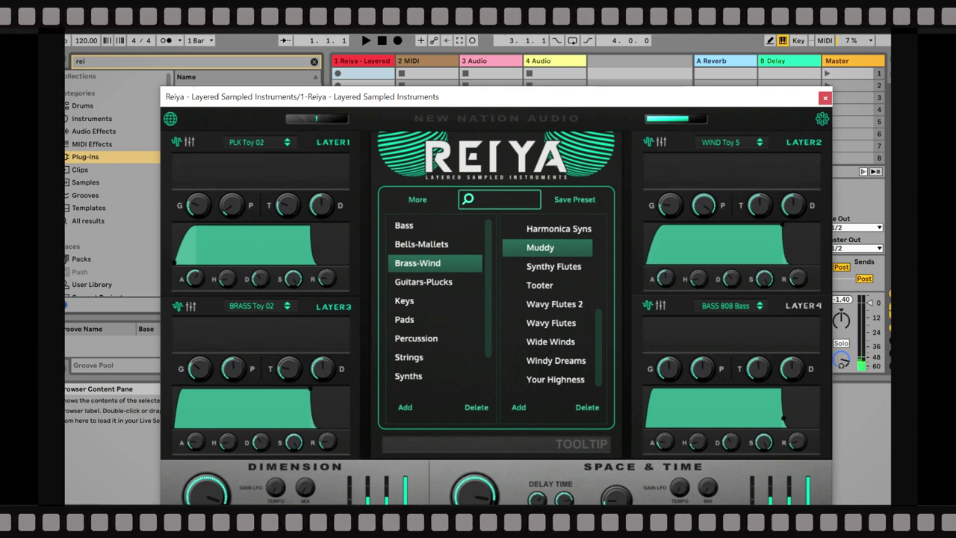
left_click(553, 266)
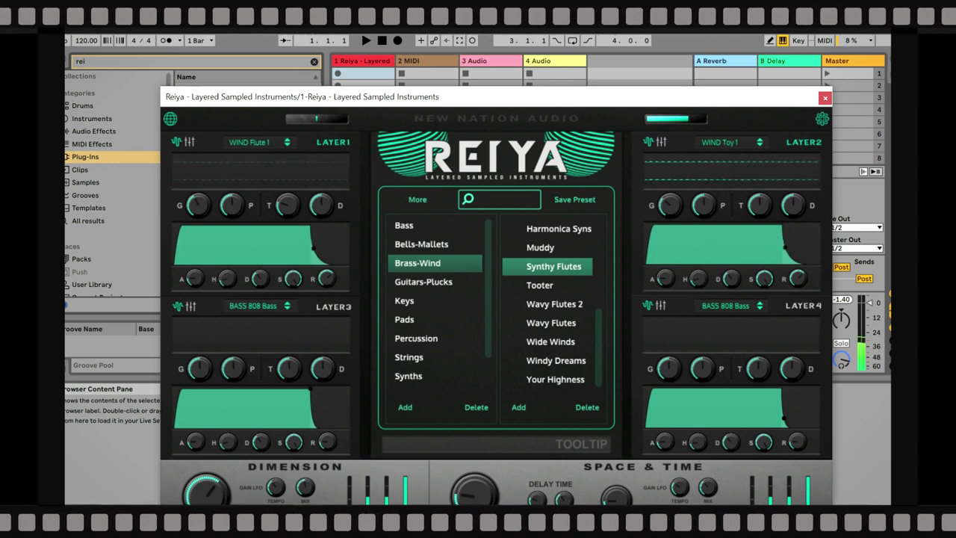
left_click(547, 285)
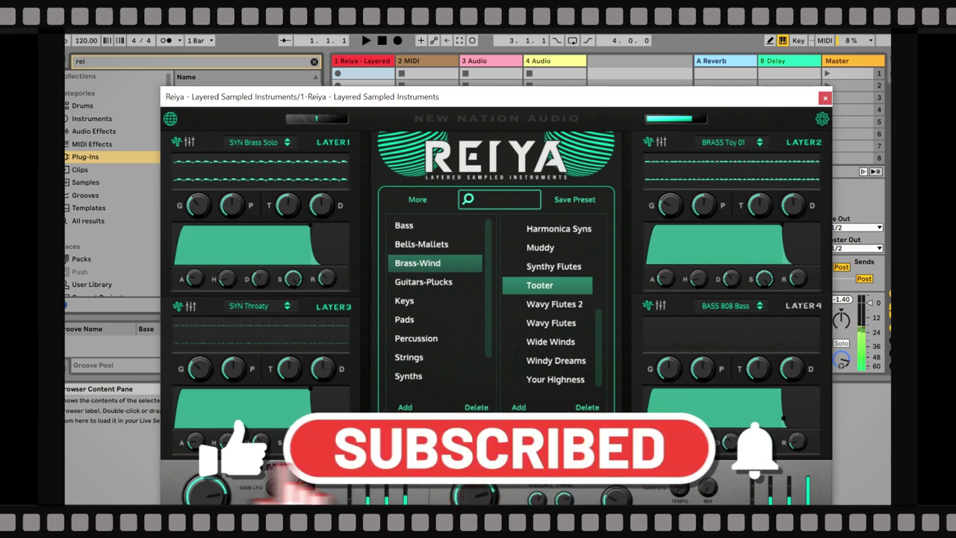
Step: Audition the Brass-Wind presets Wavy Flutes 2, Wavy Flutes, Wide Winds and Windy Dreams
left_click(554, 304)
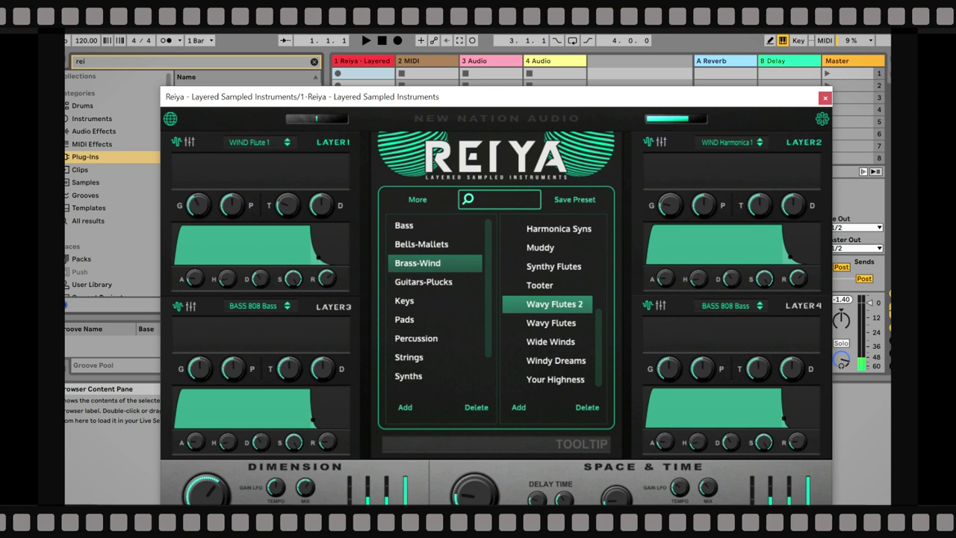
left_click(551, 322)
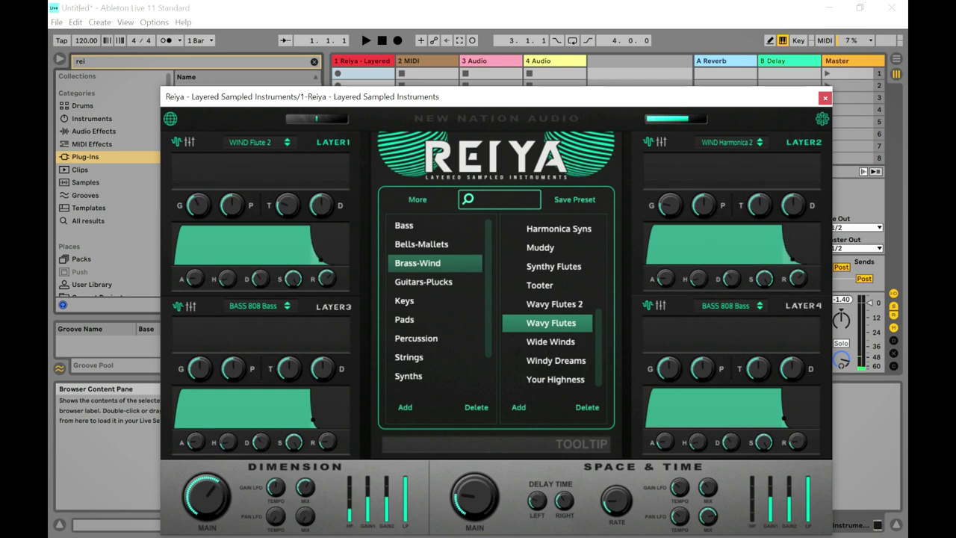
left_click(551, 342)
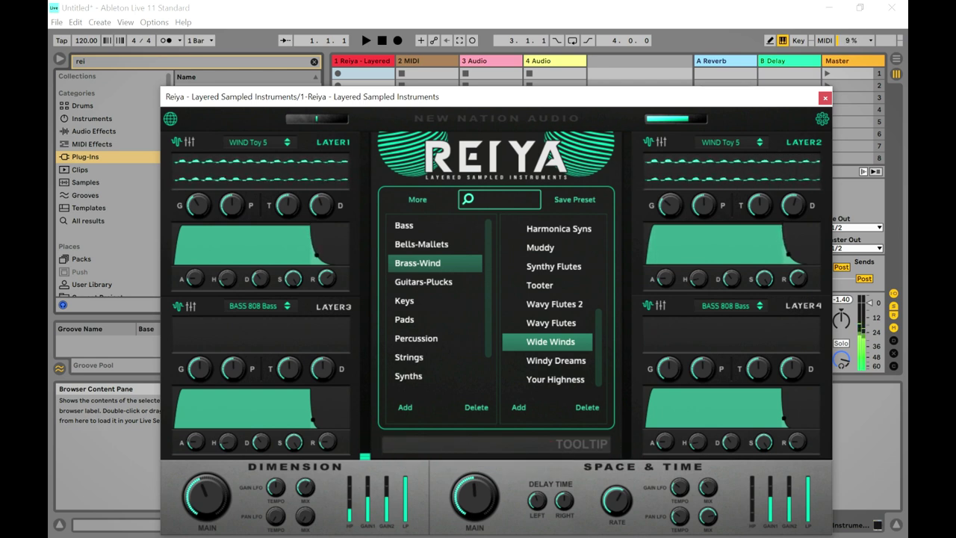
left_click(555, 360)
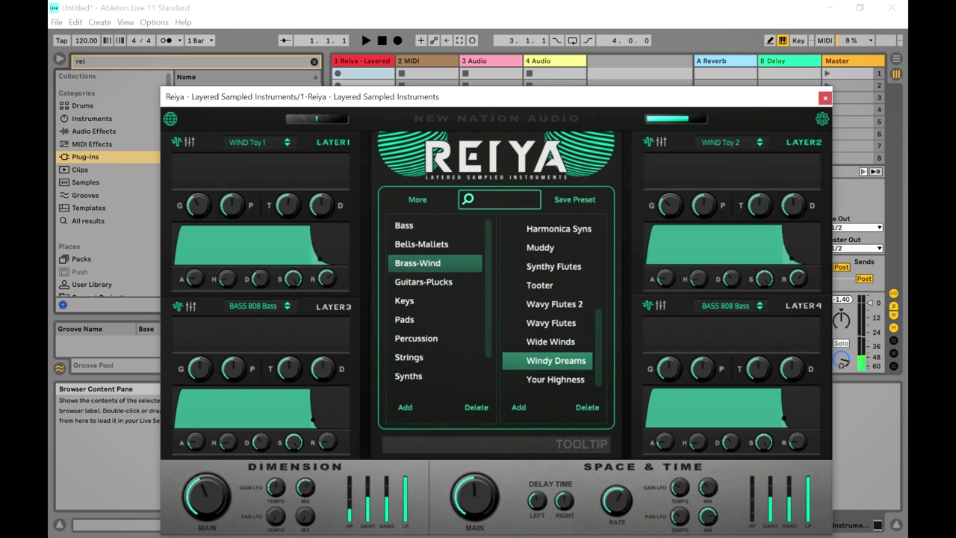
Step: Switch to the Guitars-Plucks category and audition the presets Other Side, Reel Wood, Shores Abroad and Simp Sitar
left_click(435, 281)
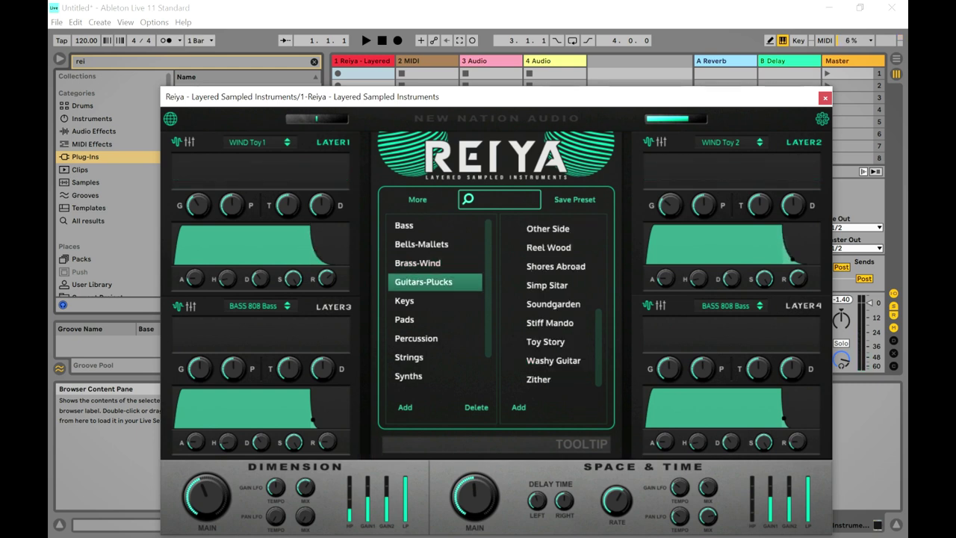
left_click(548, 229)
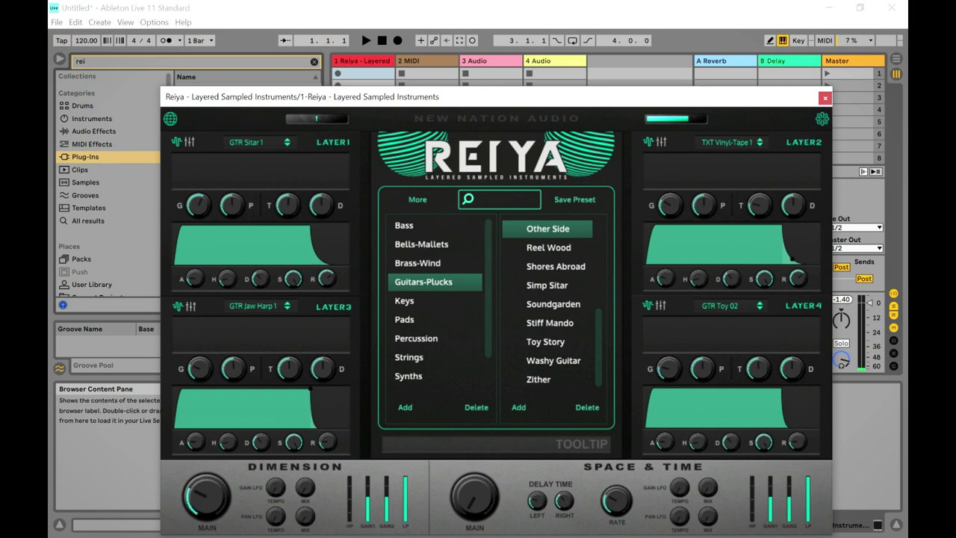
left_click(548, 247)
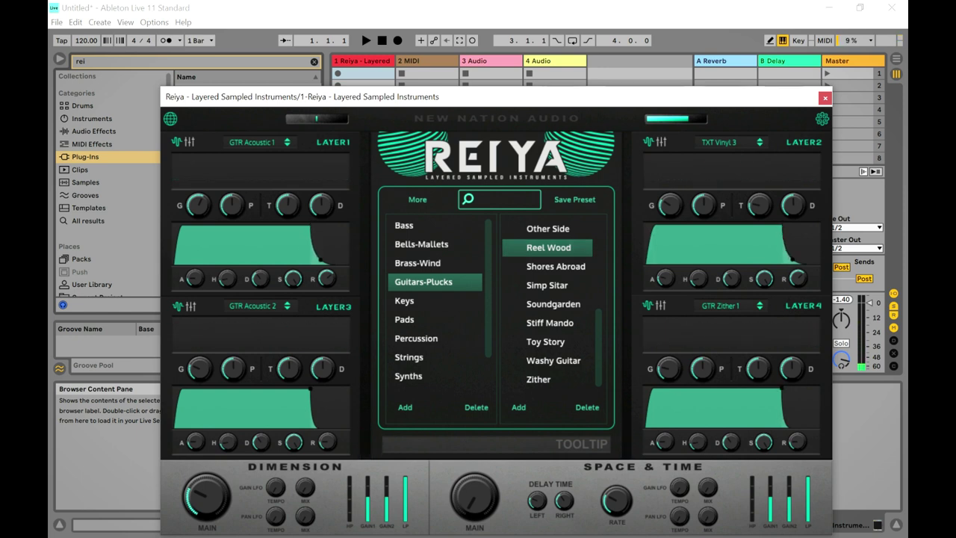
left_click(556, 266)
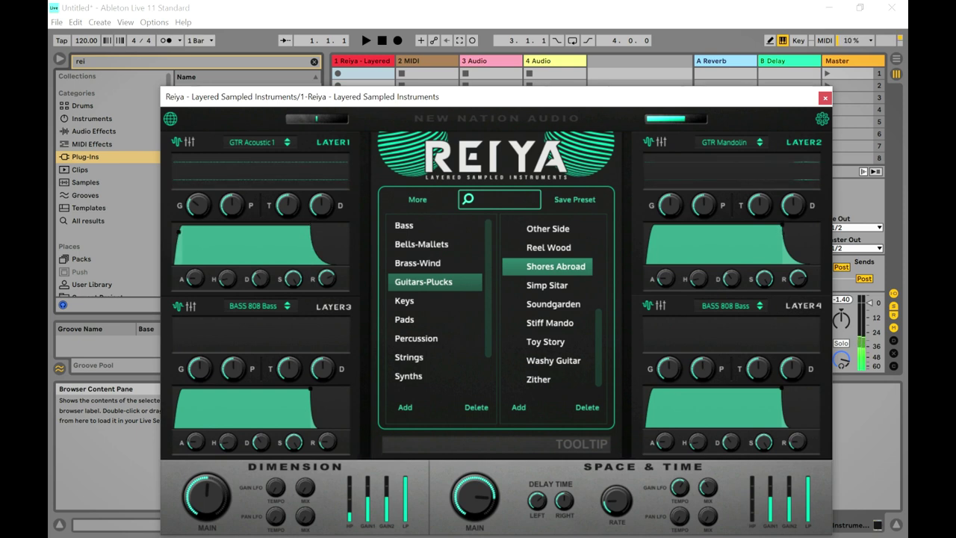
left_click(547, 285)
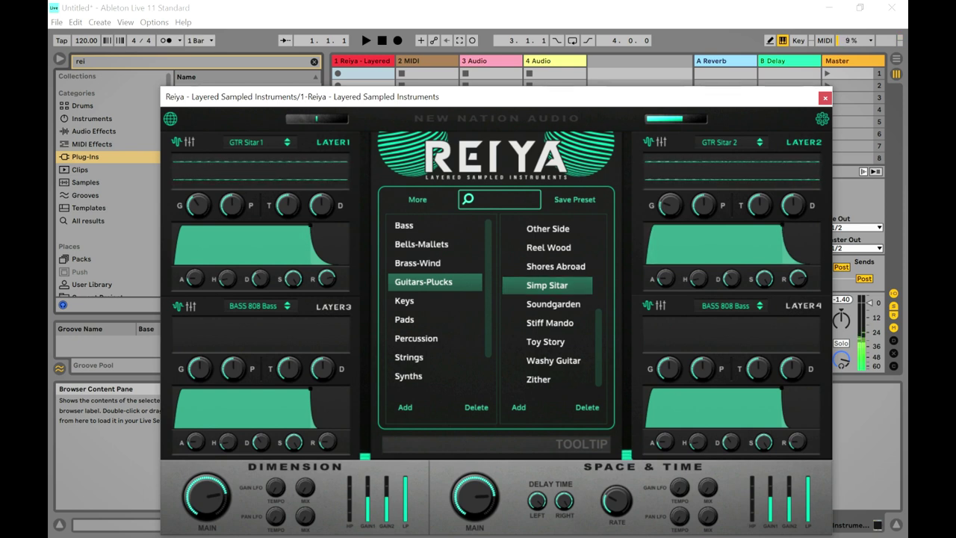
Step: Audition the Guitars-Plucks presets Soundgarden, Stiff Mando, Toy Story, Washy Guitar and Zither
left_click(553, 304)
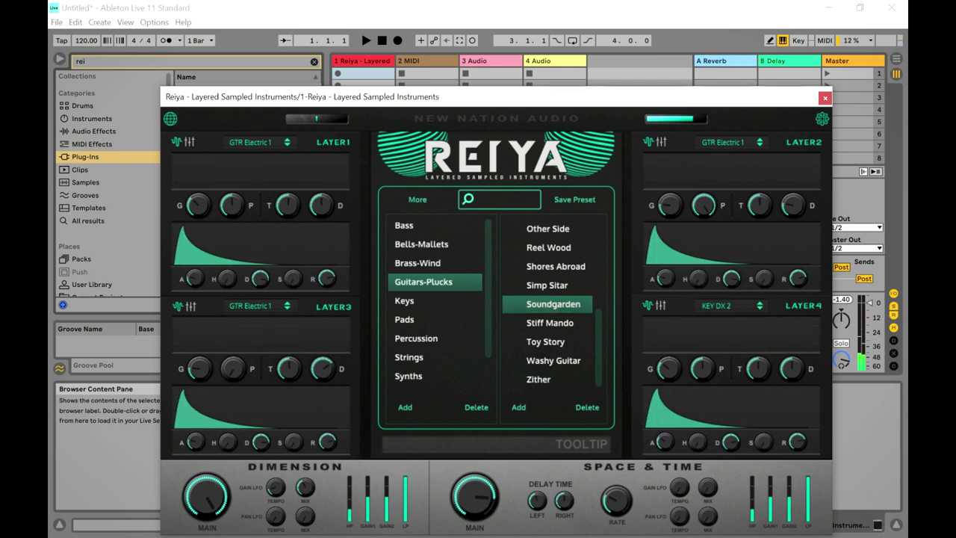
left_click(549, 323)
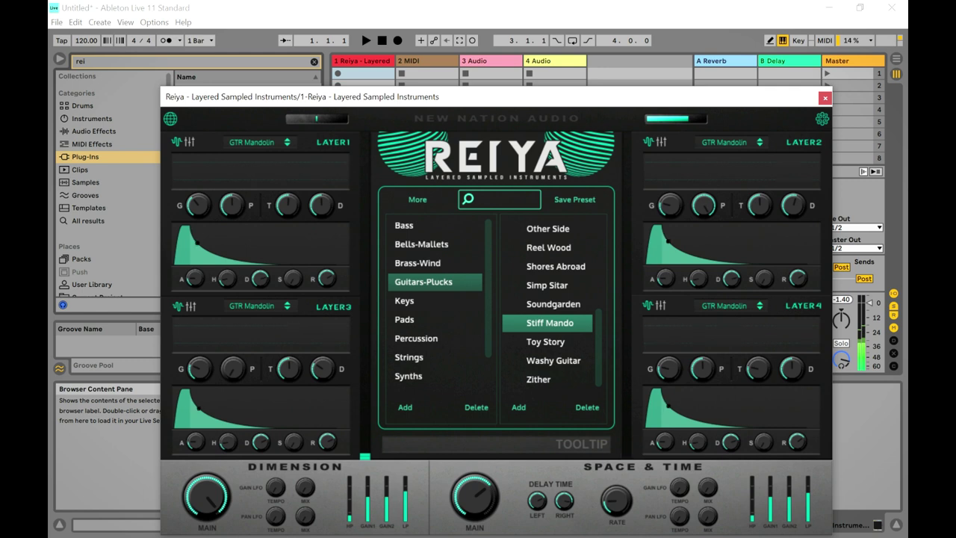
left_click(546, 341)
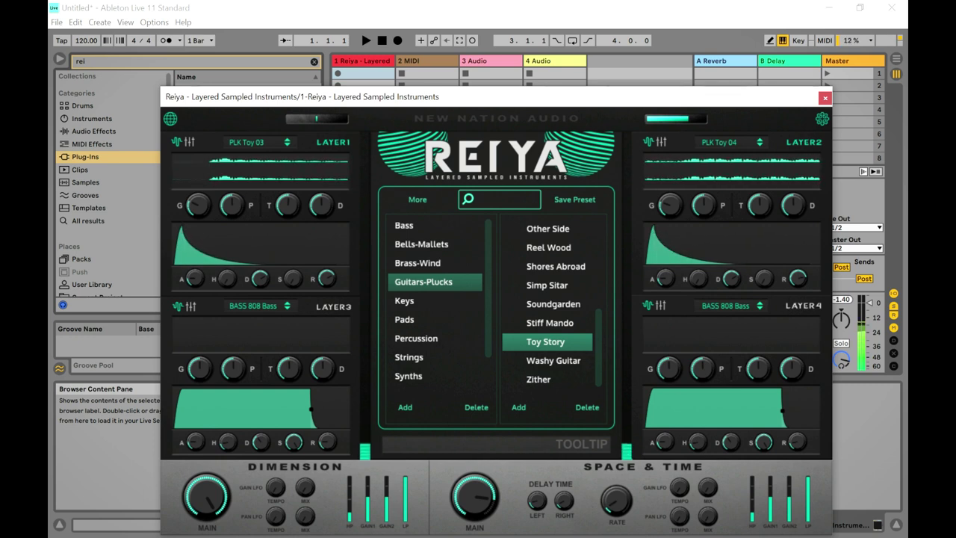
left_click(547, 361)
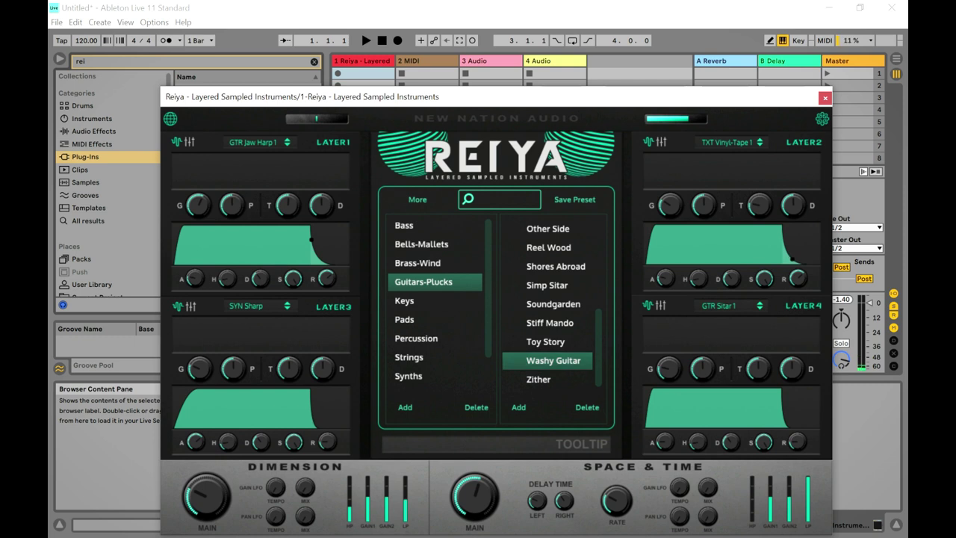
left_click(547, 379)
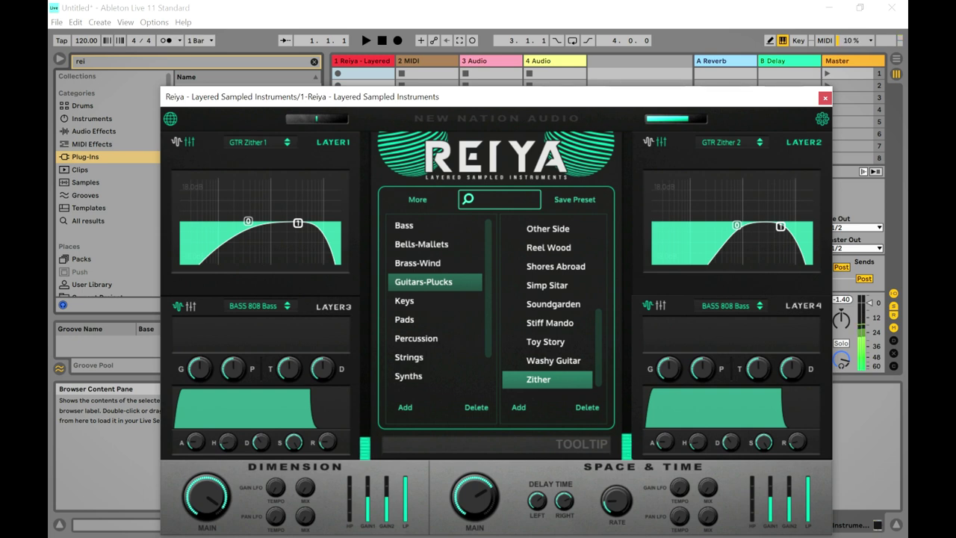
Step: Switch to the Keys category and audition the presets Draculas Organ, DX Layers, Enchanting and Fake Church
left_click(435, 300)
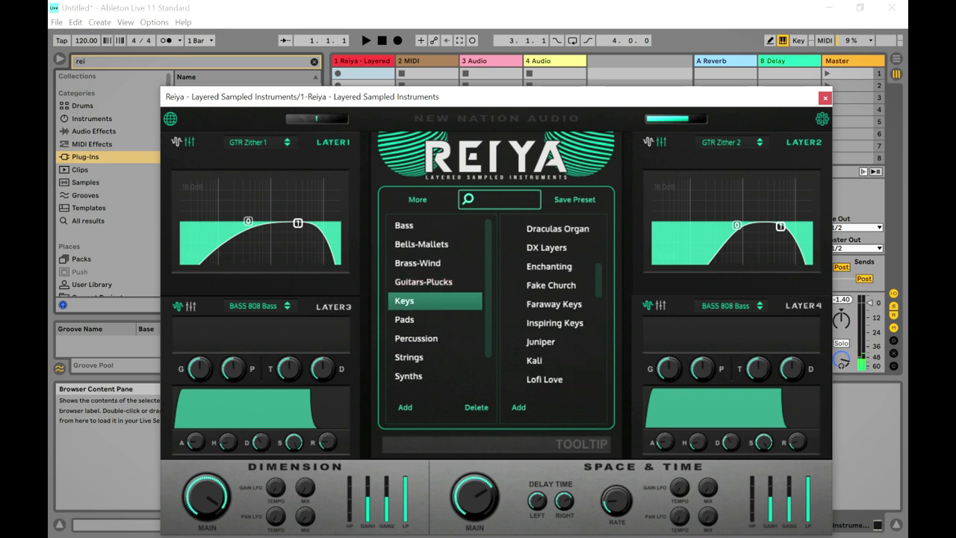
left_click(548, 229)
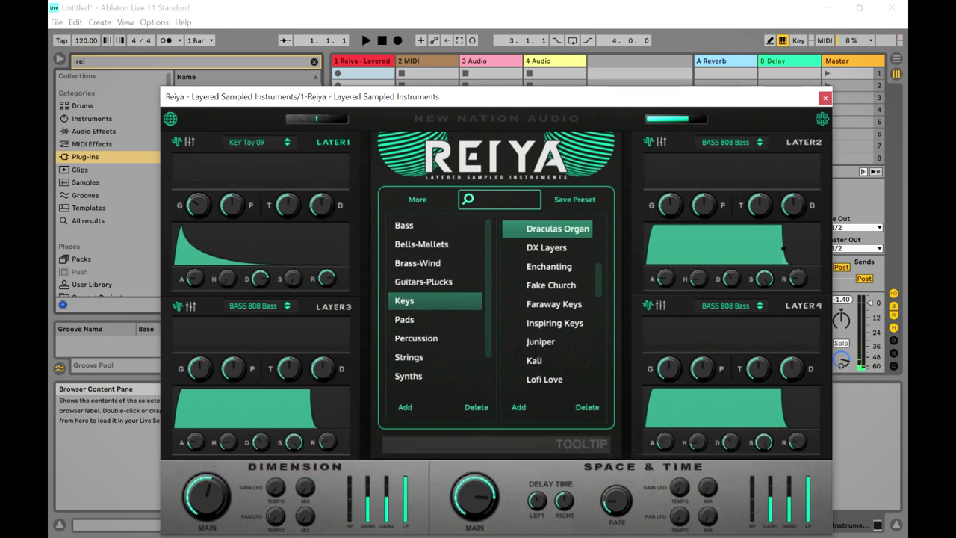
left_click(547, 247)
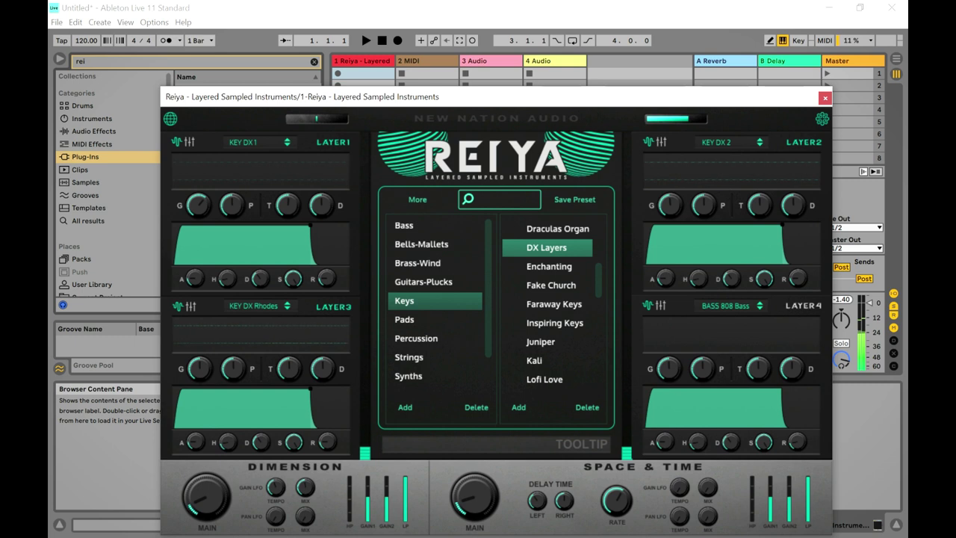
left_click(549, 266)
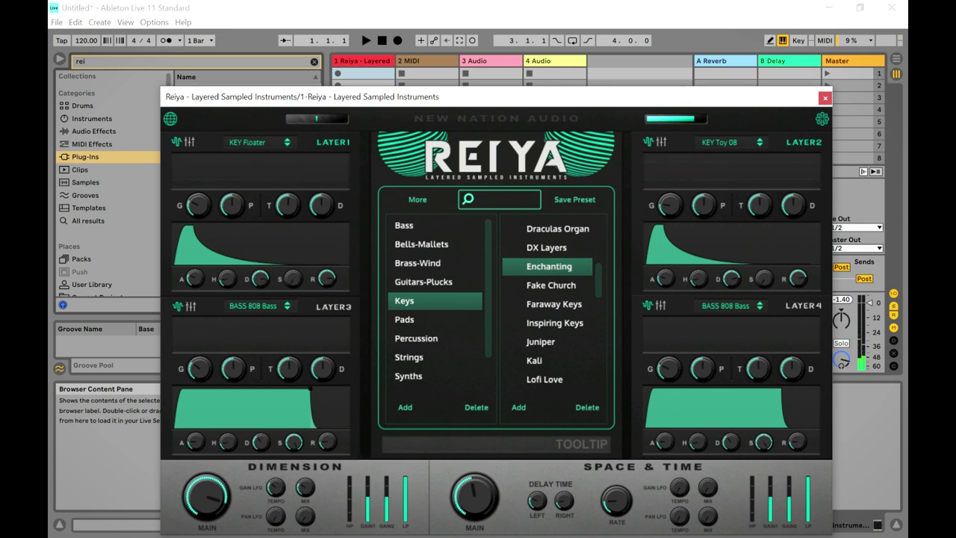
left_click(551, 284)
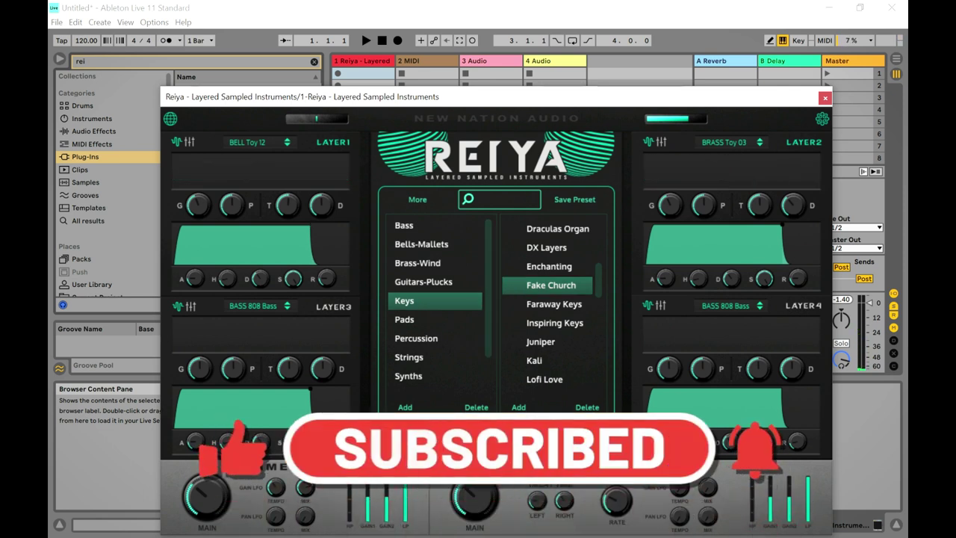
Step: Switch to the Pads category and audition the presets Doominator, Dream Fuel, Drones and Dunkirk
left_click(435, 319)
left_click(548, 229)
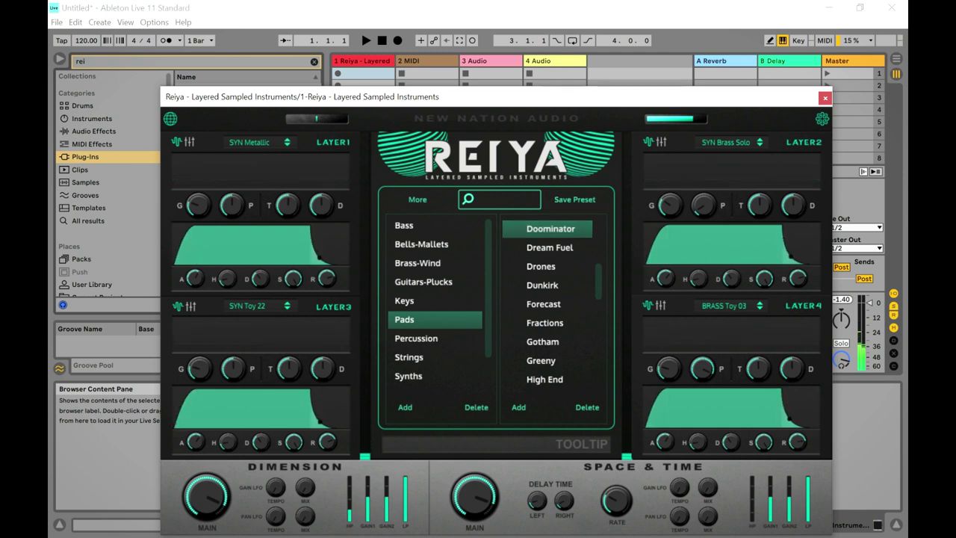
left_click(548, 248)
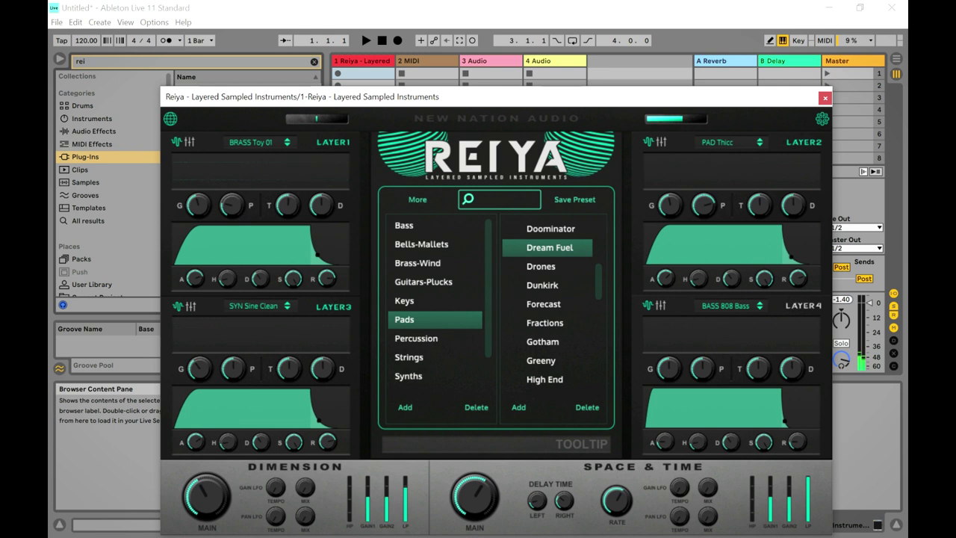
left_click(547, 266)
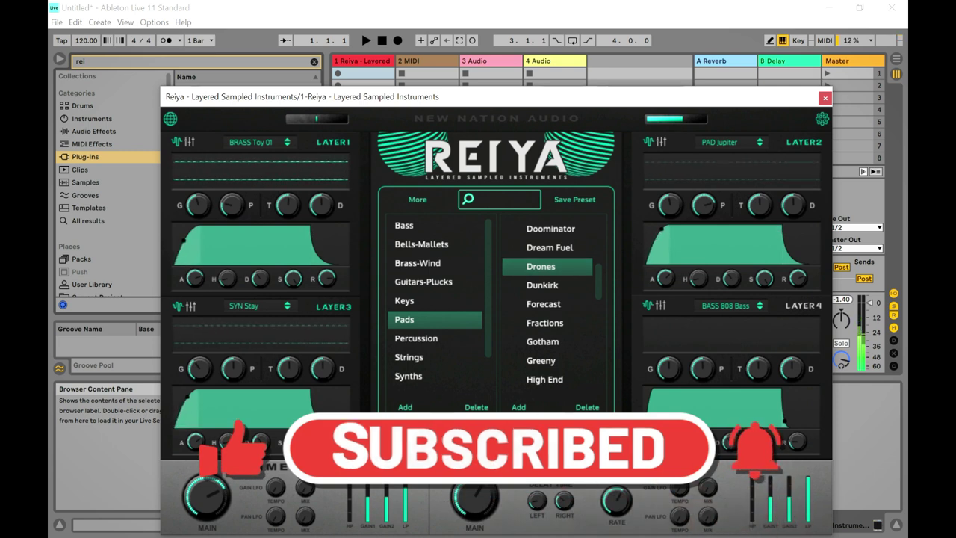
left_click(547, 285)
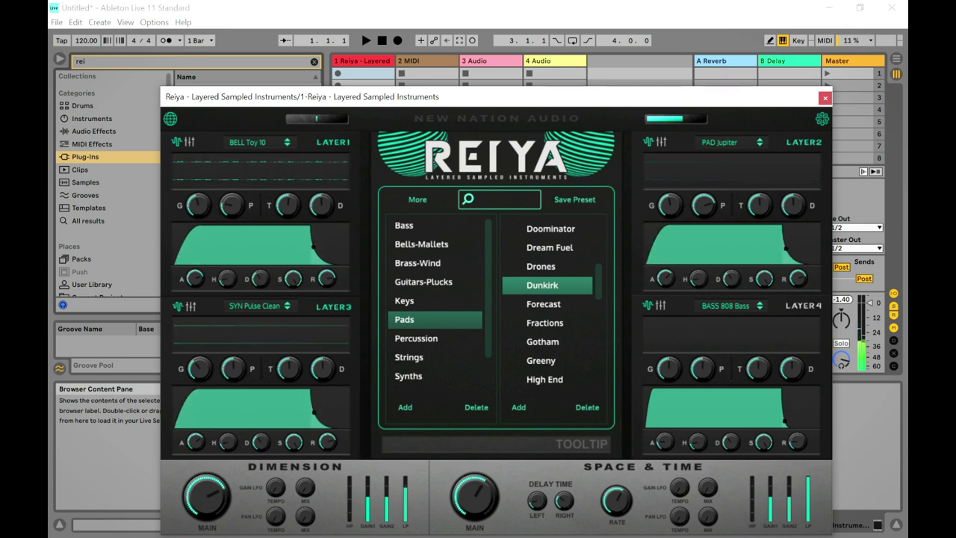
Step: Audition the Pads presets Forecast, Fractions, Gotham and Greeny
left_click(547, 304)
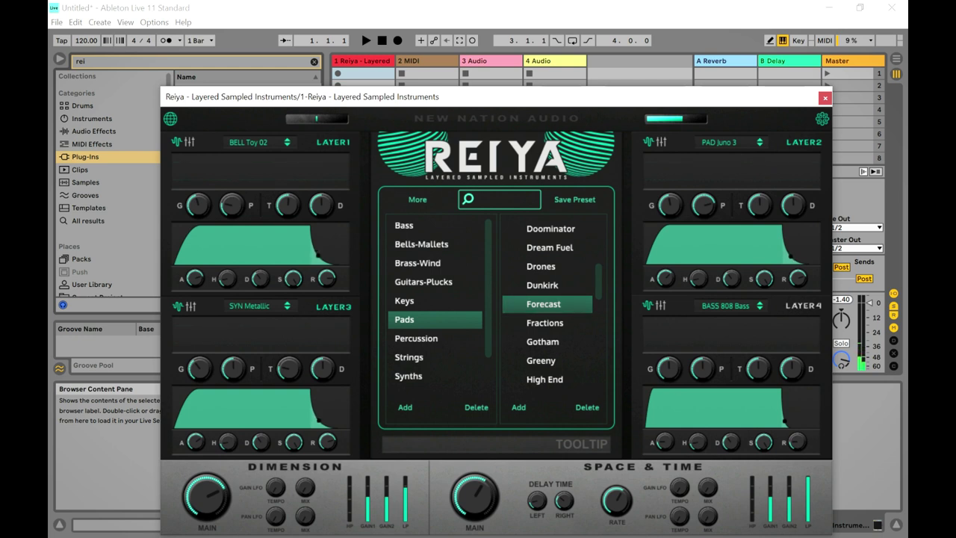
left_click(545, 323)
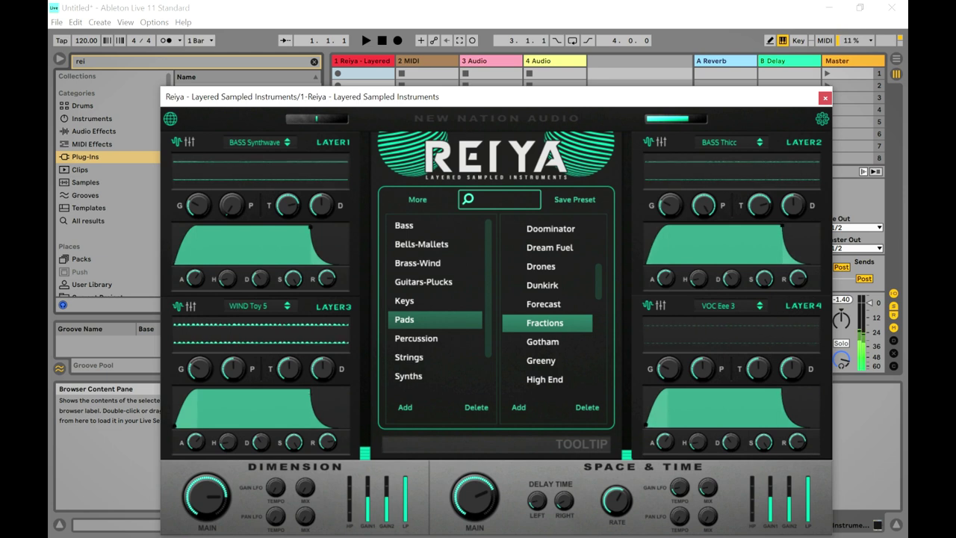
left_click(547, 341)
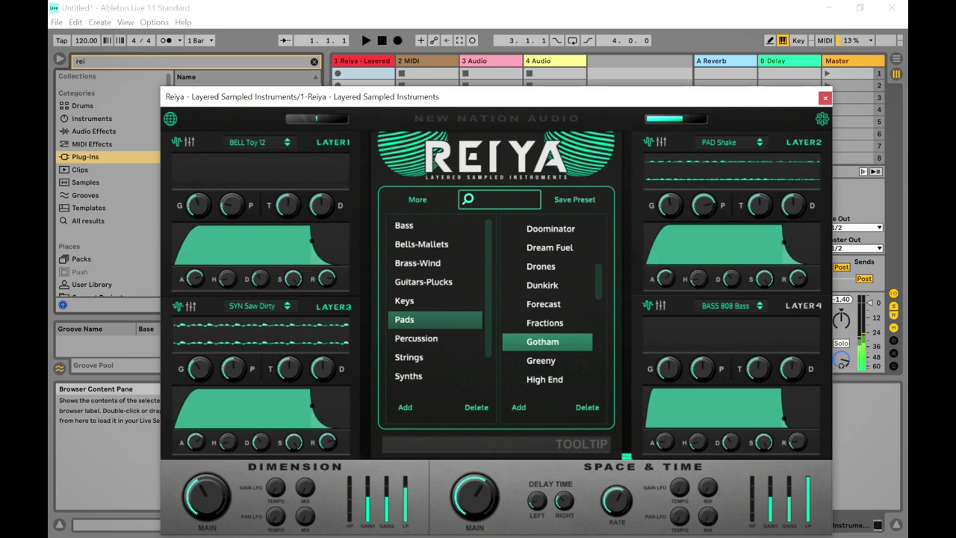
left_click(547, 360)
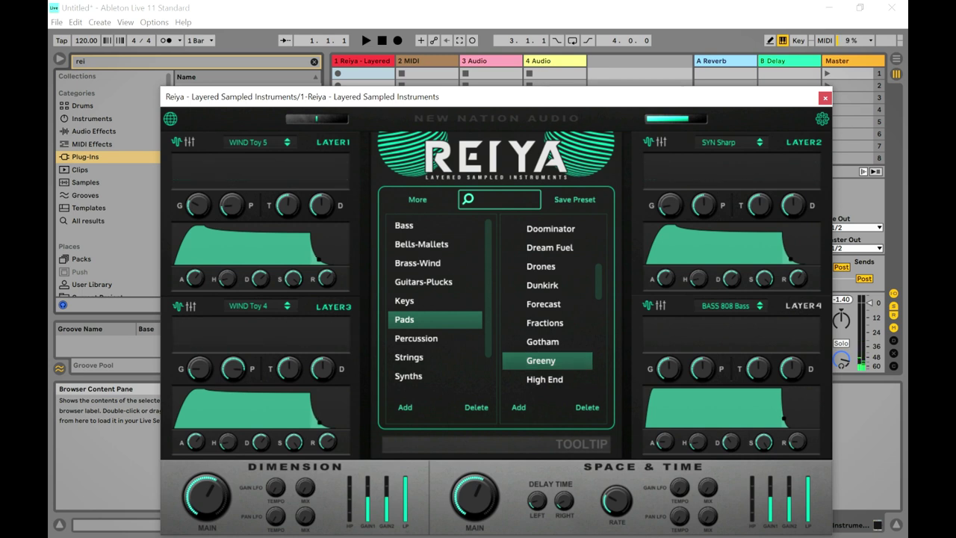
Step: Switch to the Percussion category and audition the presets Merracause, Pitched Kick, Rattle and Resso
left_click(416, 339)
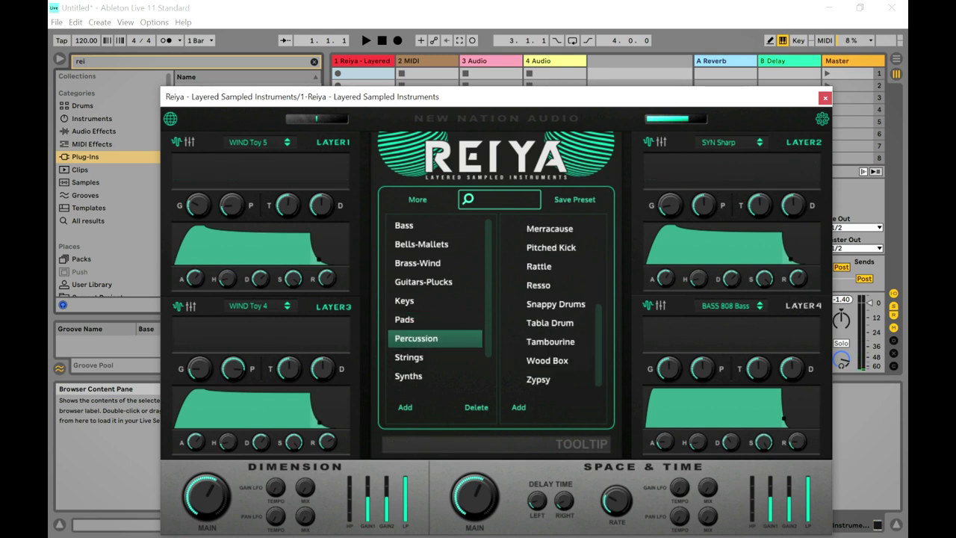
left_click(548, 229)
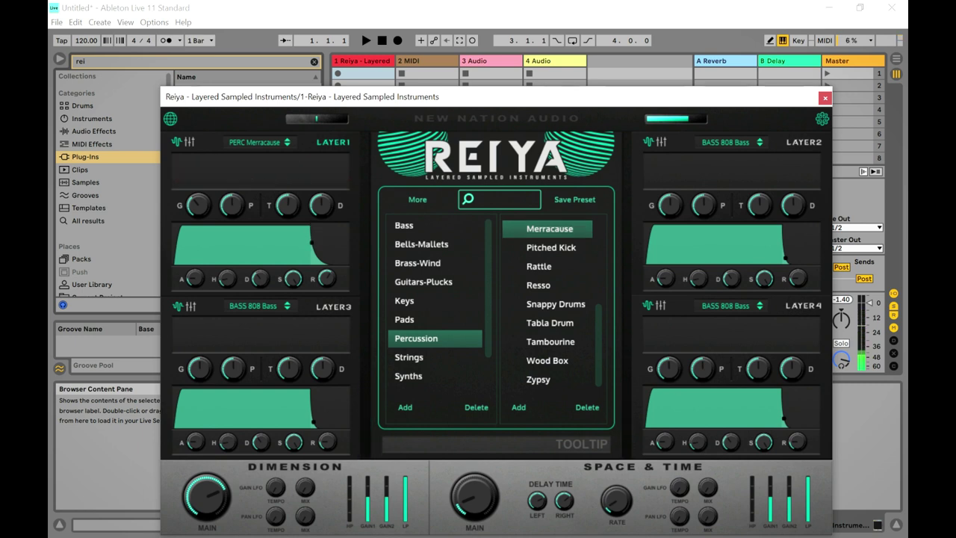
left_click(551, 248)
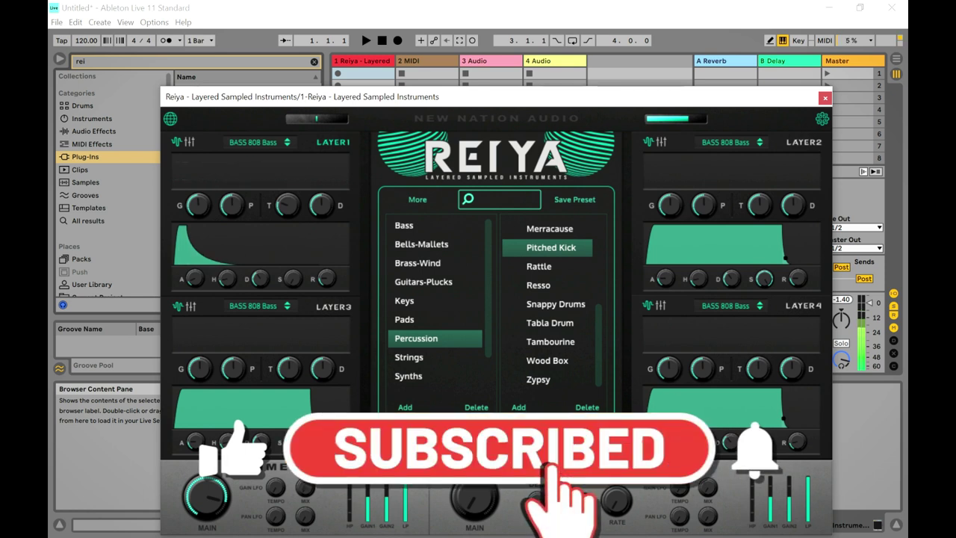
left_click(547, 266)
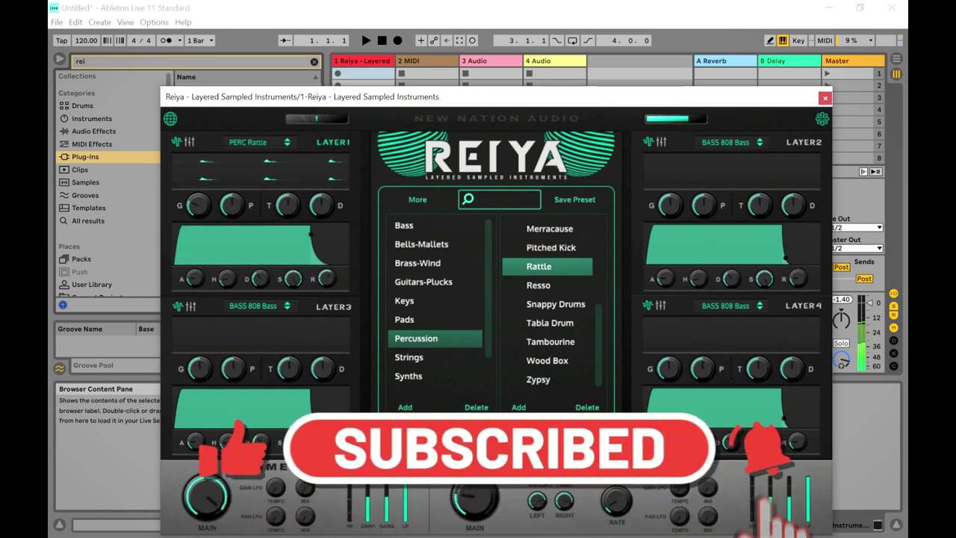
left_click(539, 284)
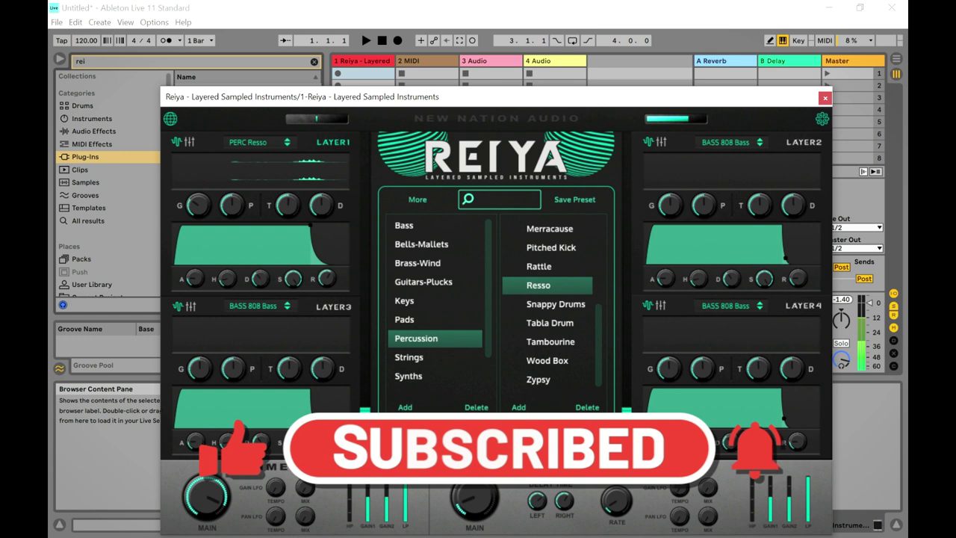
Step: Audition the Percussion presets Snappy Drums, Tabla Drum, Tambourine, Wood Box and Zypsy
left_click(556, 305)
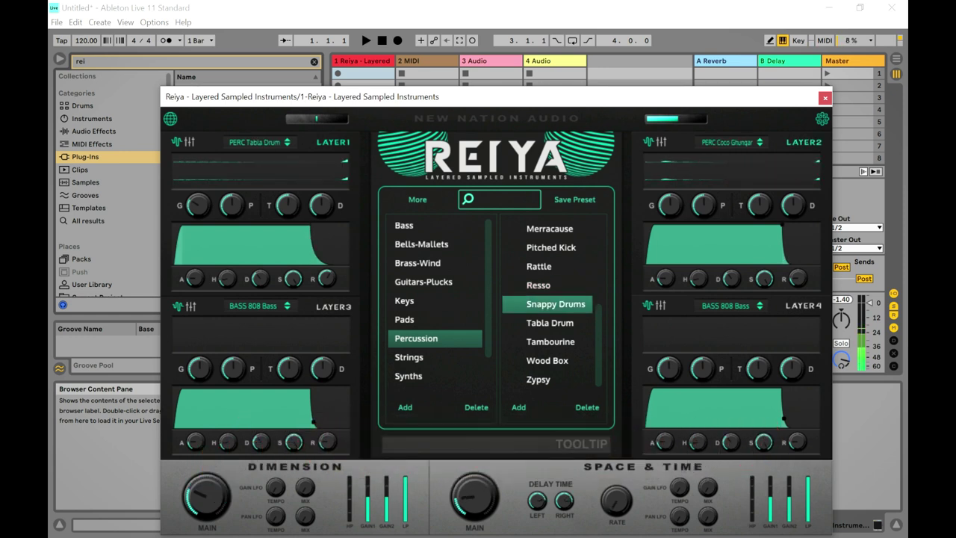
left_click(550, 322)
left_click(550, 341)
left_click(547, 361)
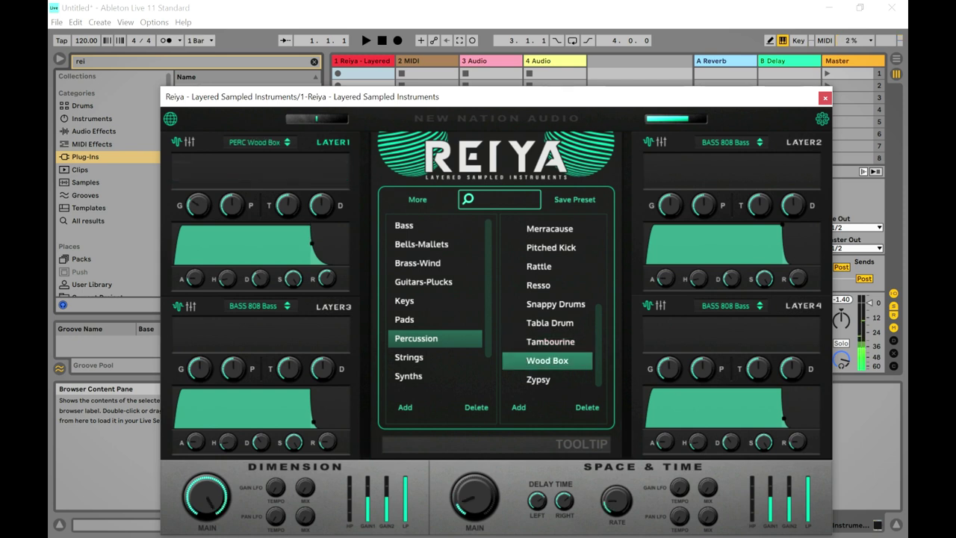
left_click(547, 379)
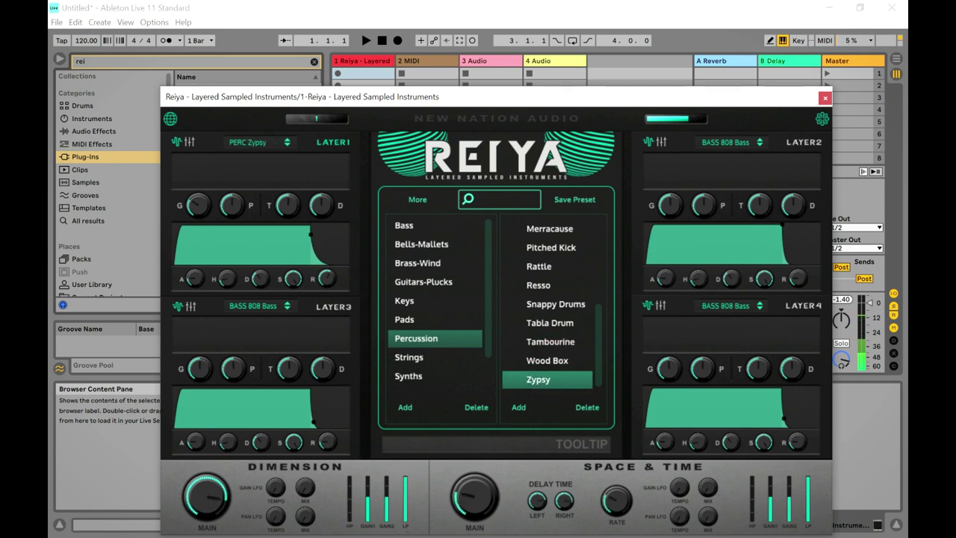
Step: Switch to the Strings category and audition the presets Jacko, Magical, Majestic and Organ Strings
scroll(435, 304, "down", 1)
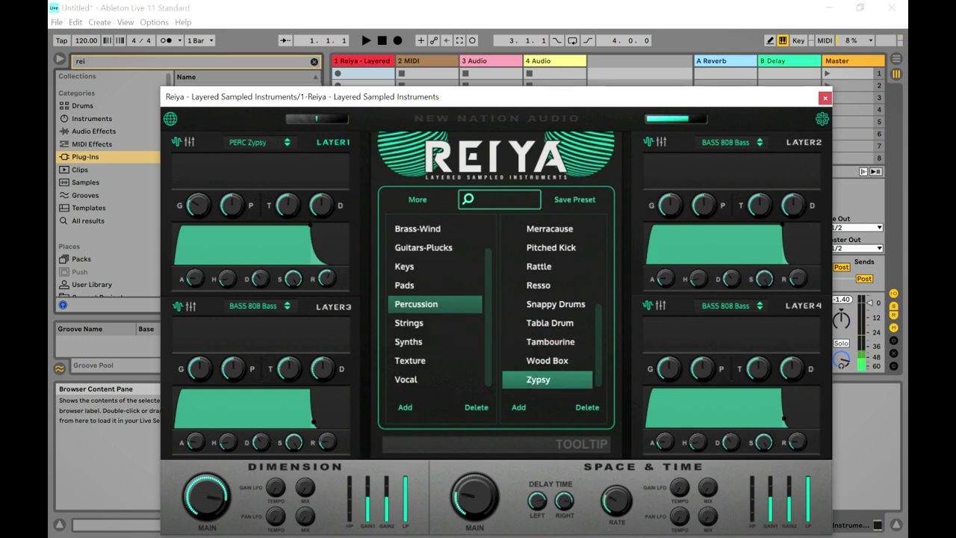
left_click(434, 323)
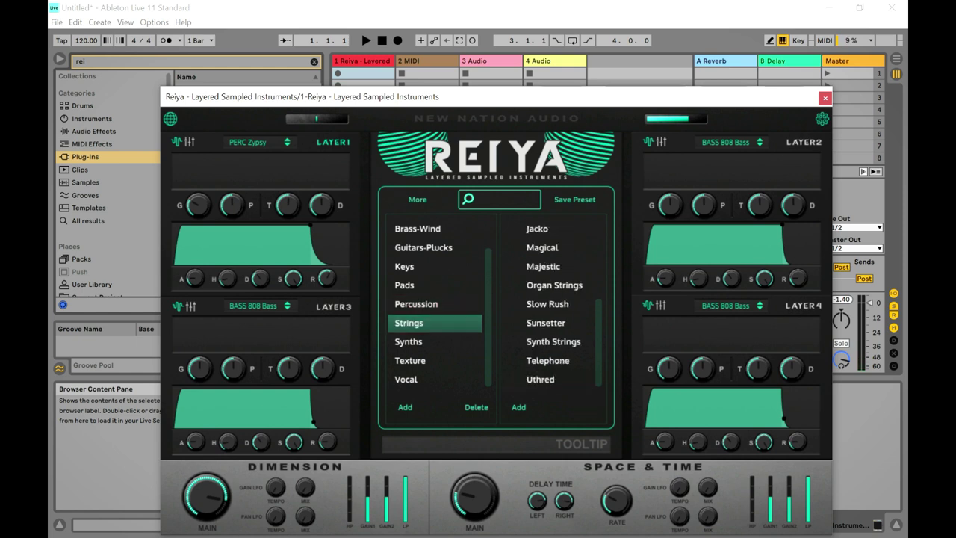
left_click(547, 228)
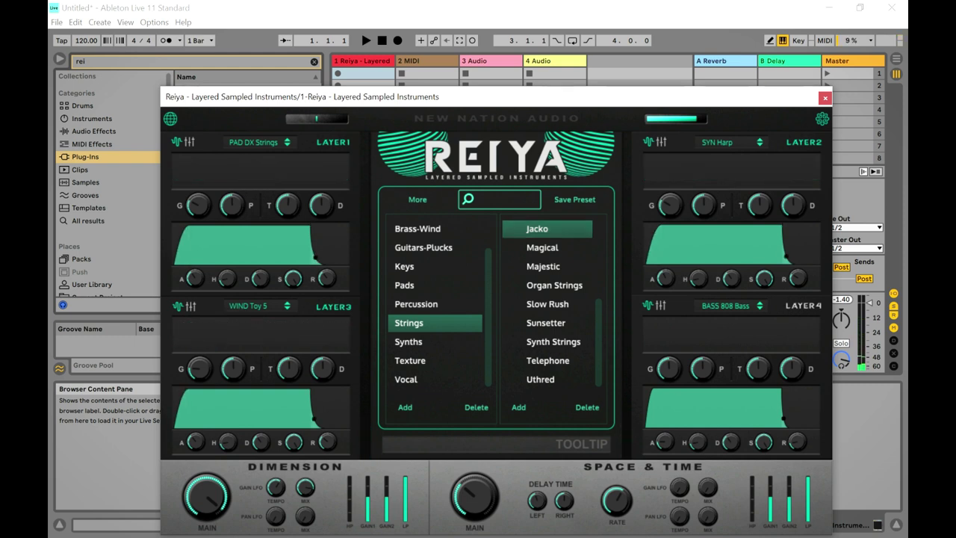
left_click(543, 247)
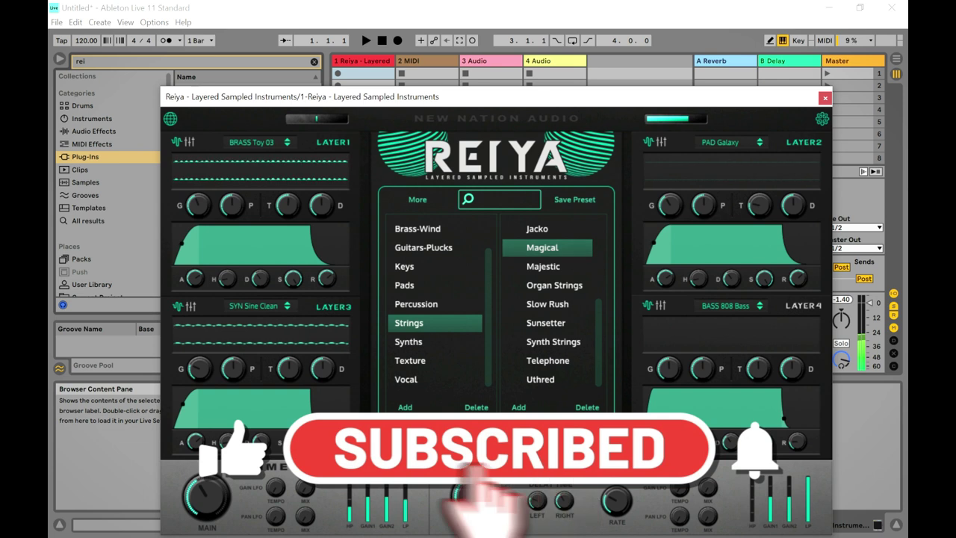
left_click(543, 266)
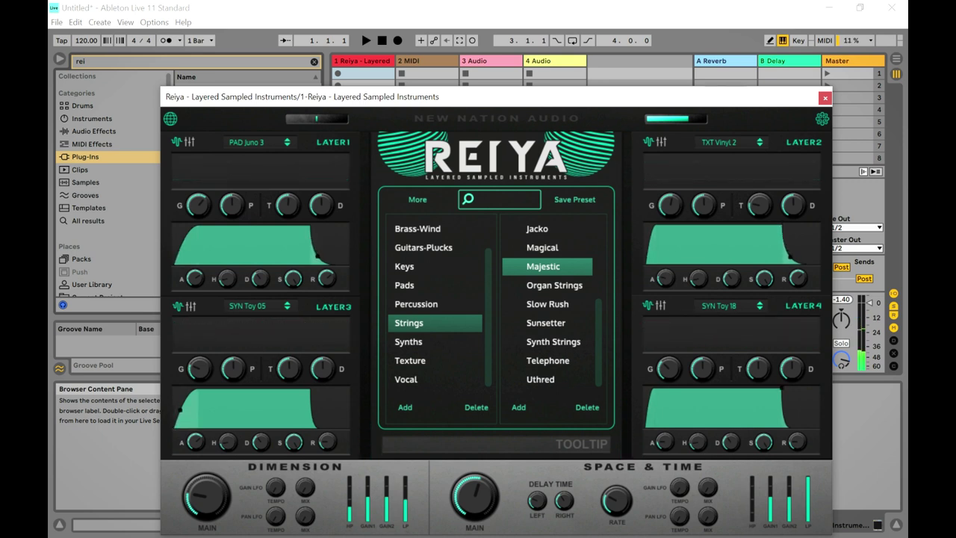
left_click(554, 286)
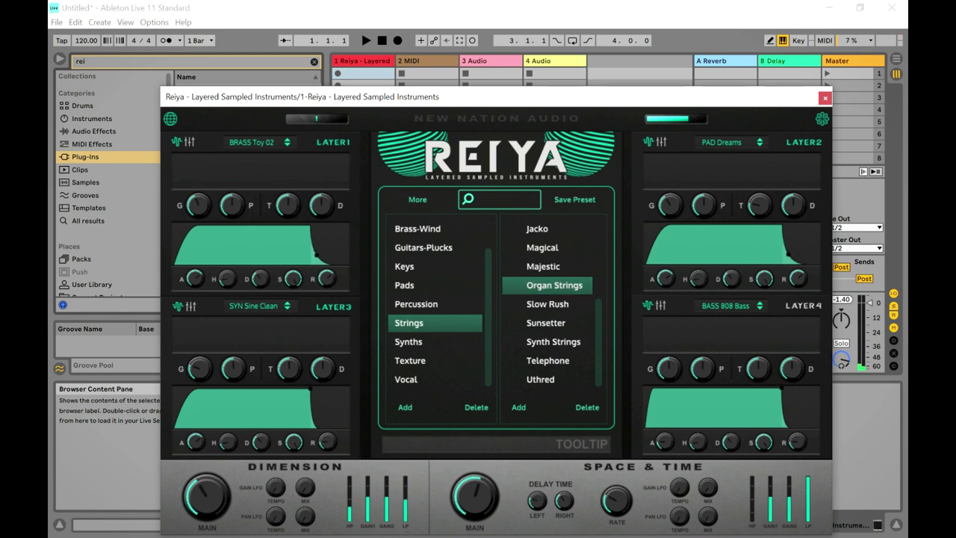
Step: Audition the Strings presets Slow Rush, Sunsetter, Synth Strings and Telephone
left_click(548, 304)
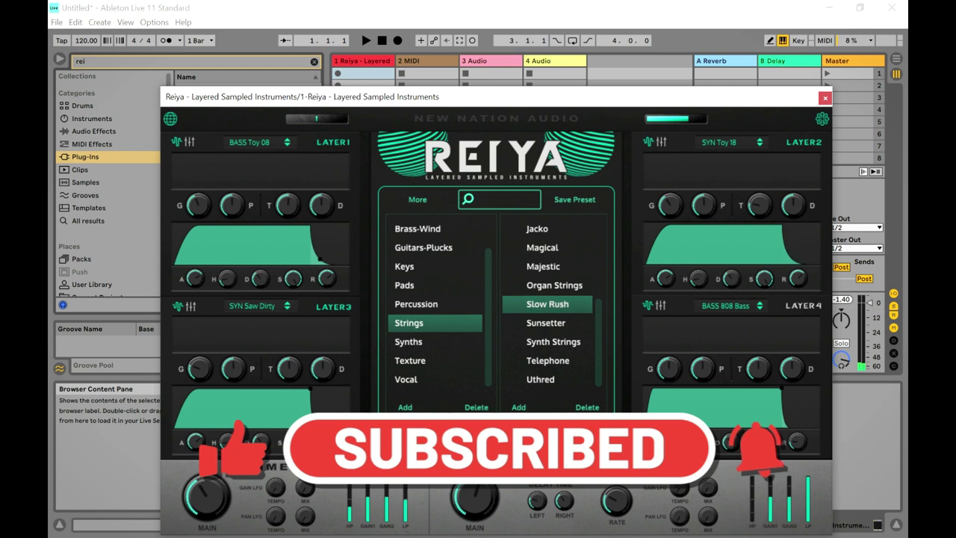
left_click(546, 323)
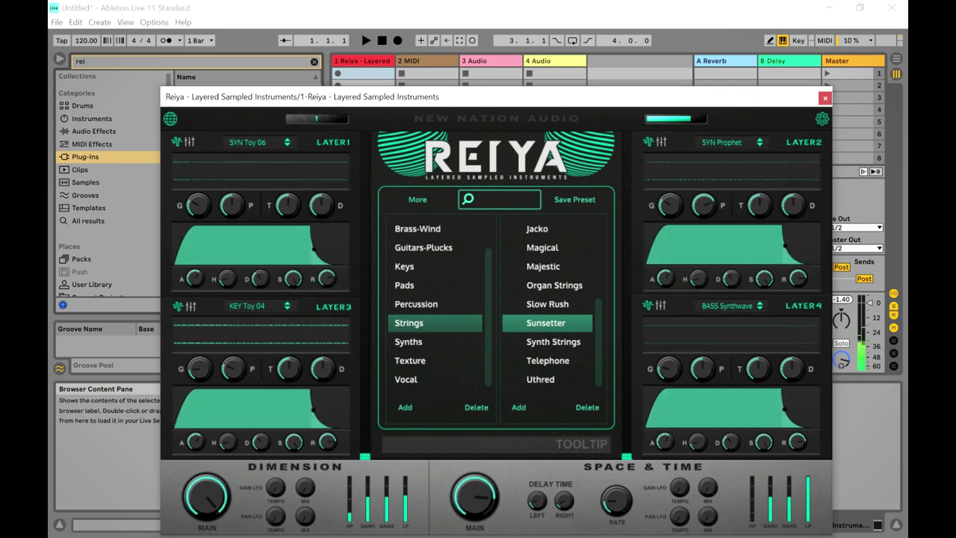
left_click(547, 342)
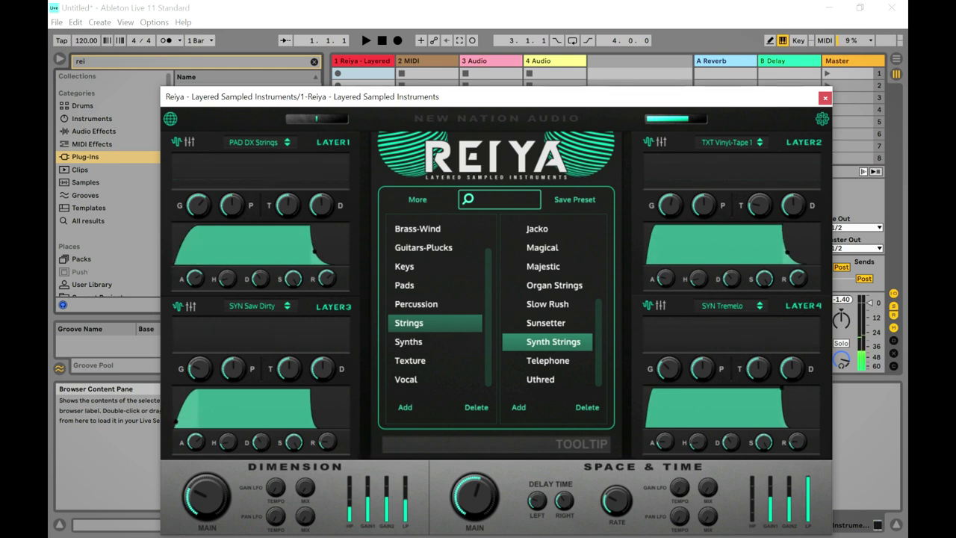
left_click(548, 360)
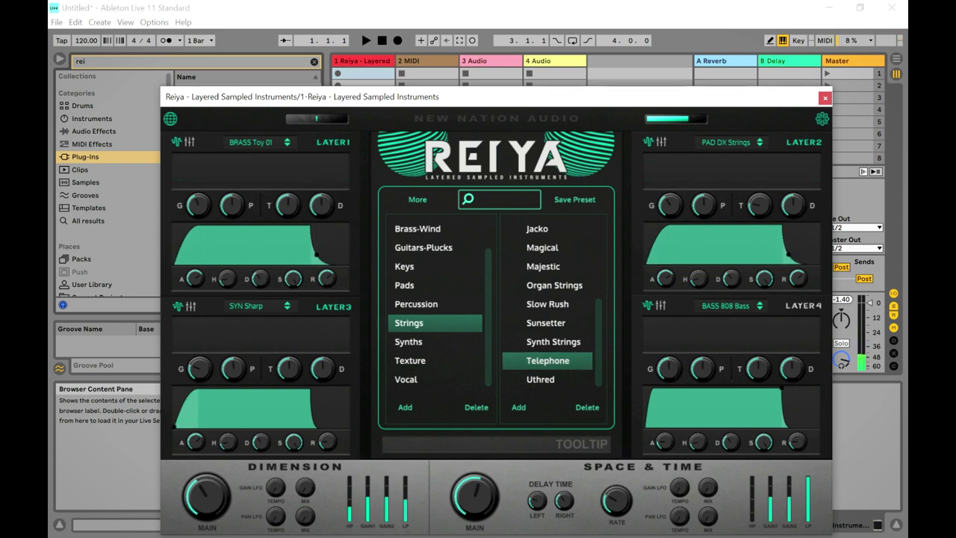
Step: Switch to the Synths category and audition the presets Evol, Fitzgrimal, Gamer and Glassy
left_click(435, 341)
left_click(547, 229)
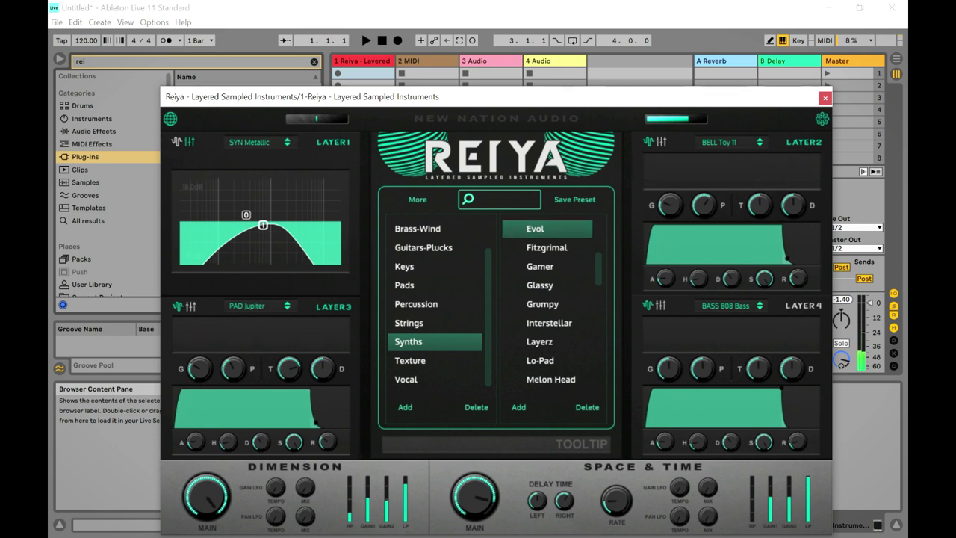
left_click(547, 247)
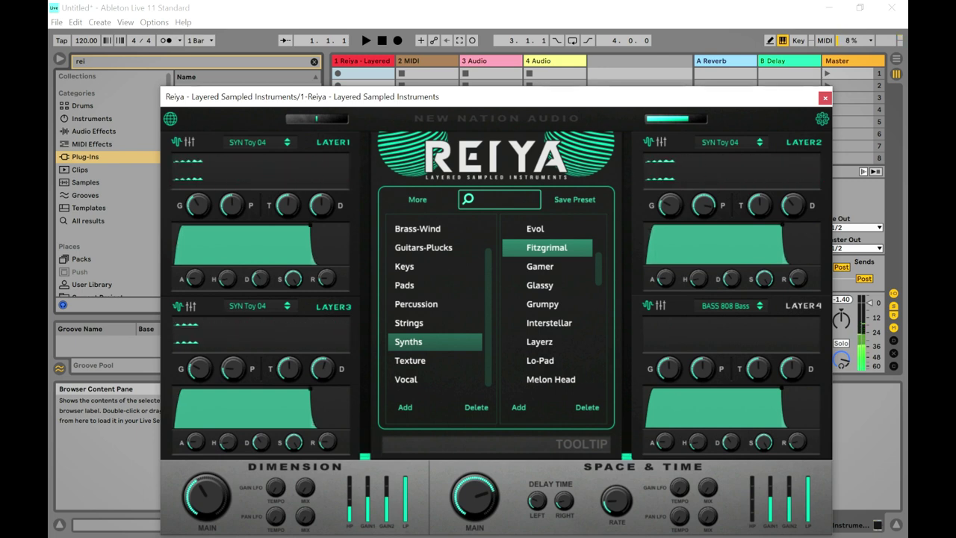
left_click(547, 266)
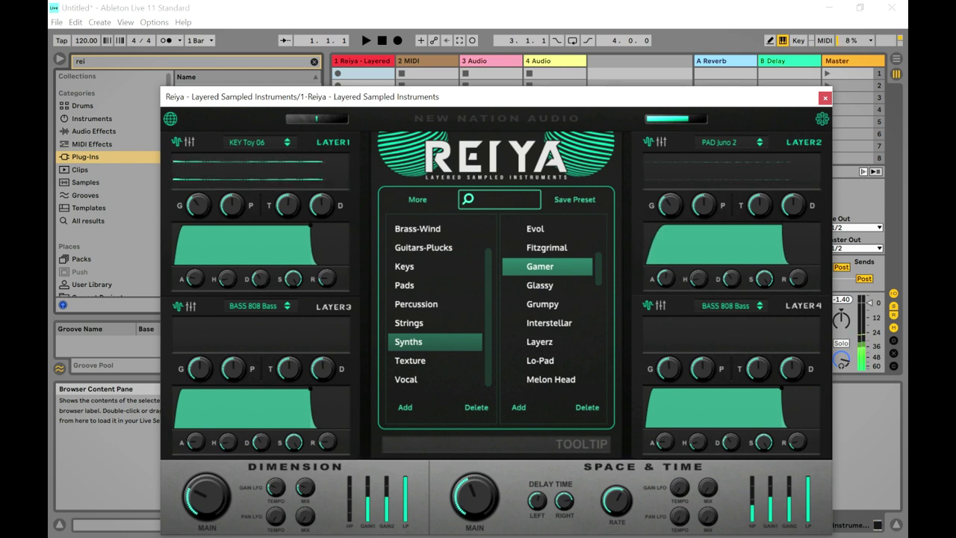
left_click(547, 286)
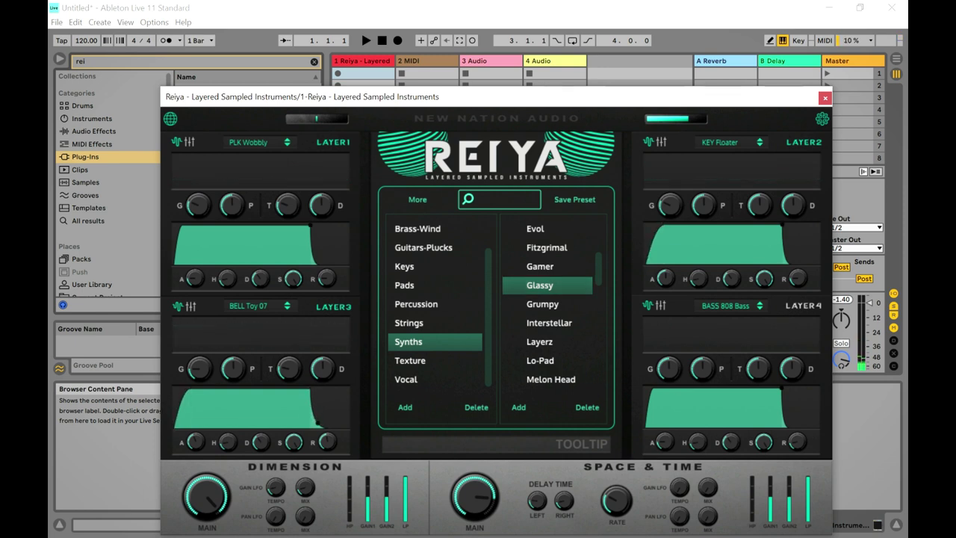
Step: Audition the Synths presets Grumpy, Interstellar, Layerz and Lo-Pad
left_click(547, 304)
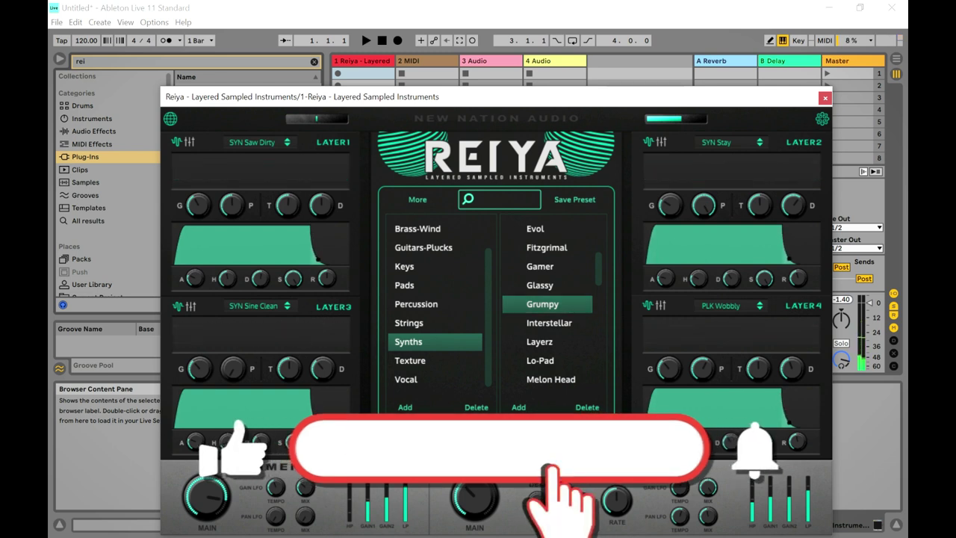
left_click(549, 323)
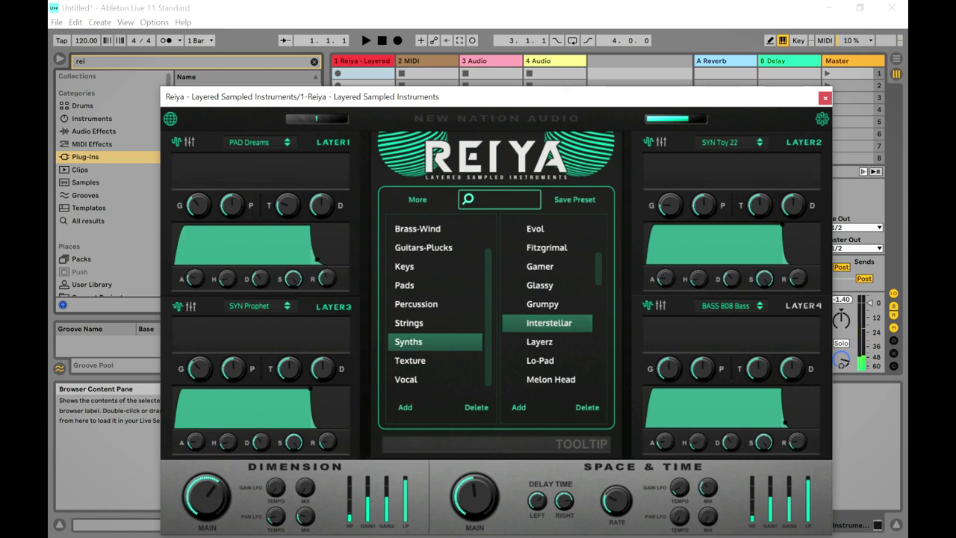
left_click(547, 342)
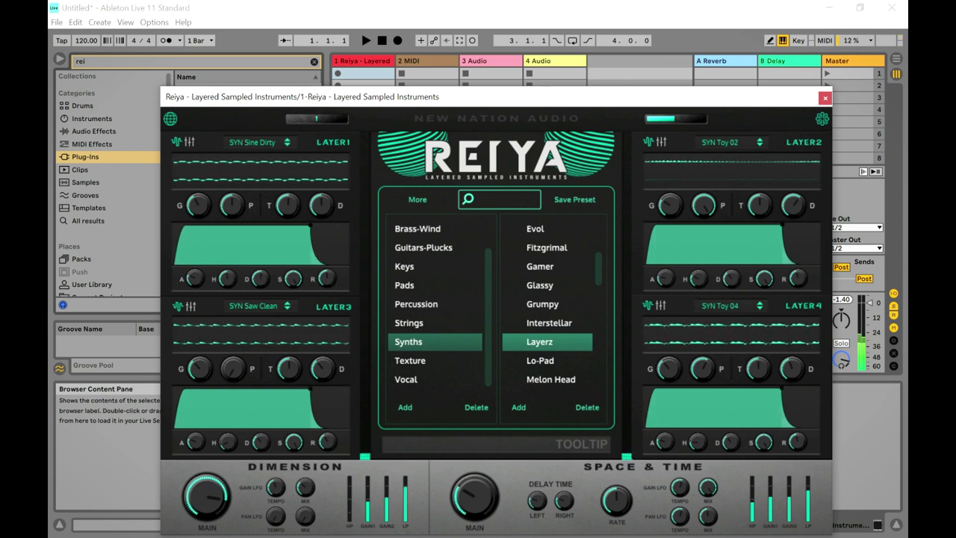
left_click(547, 360)
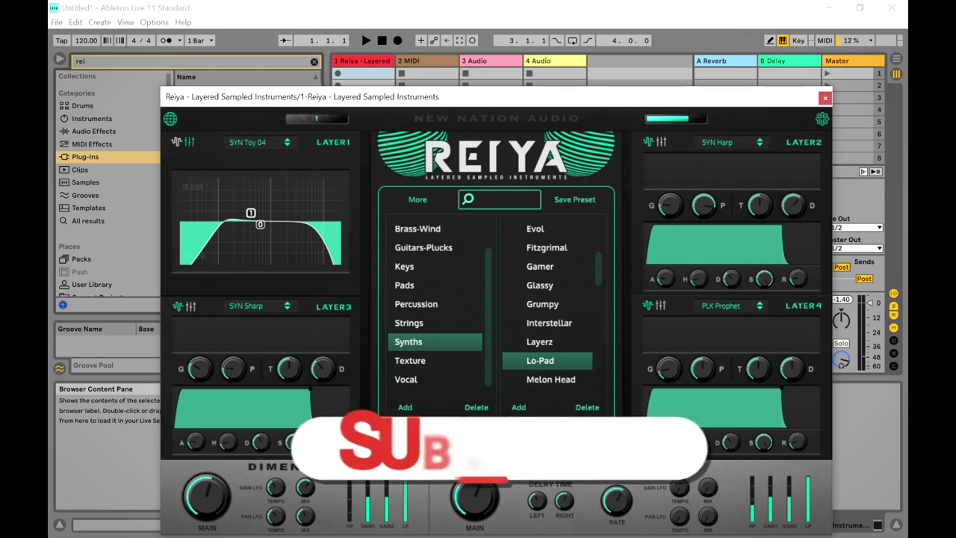
Step: Switch to the Texture category and audition the presets TV Static, Vinyl Noise 1, Vinyl Noise 2 and Vinyl Noise 3
left_click(434, 360)
left_click(547, 247)
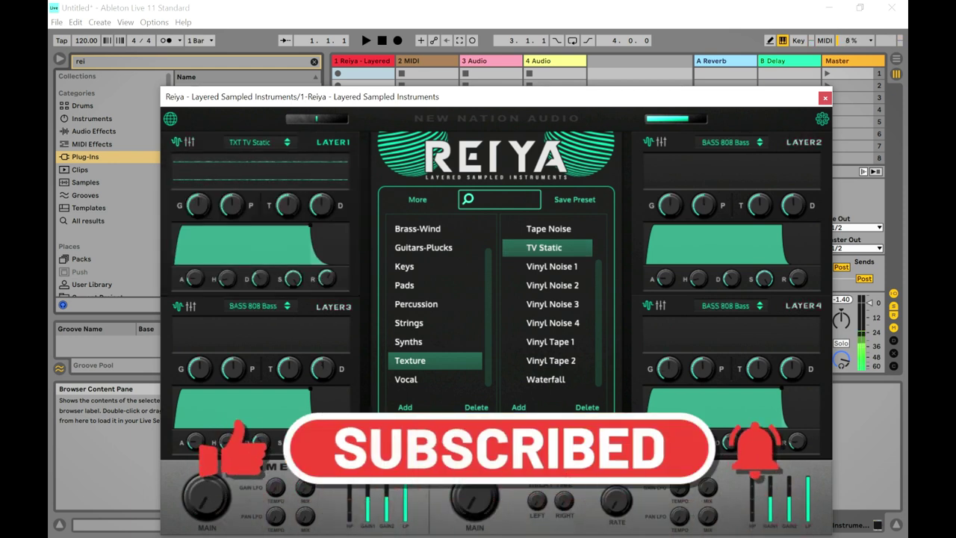
left_click(547, 266)
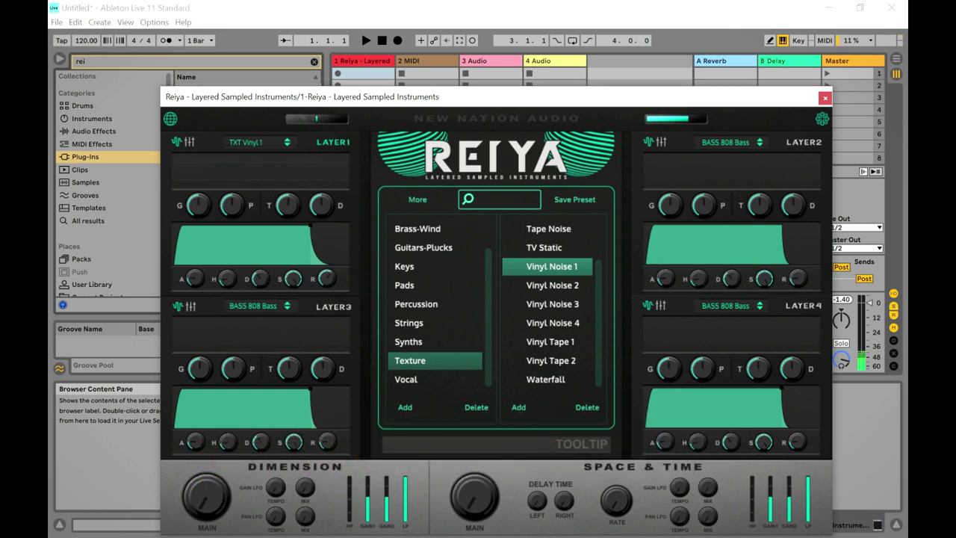
left_click(546, 285)
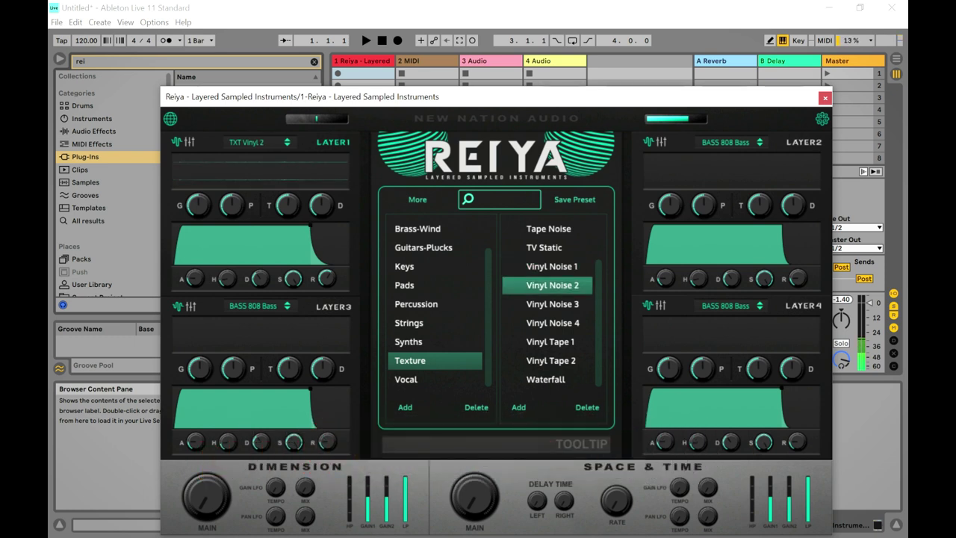
left_click(547, 304)
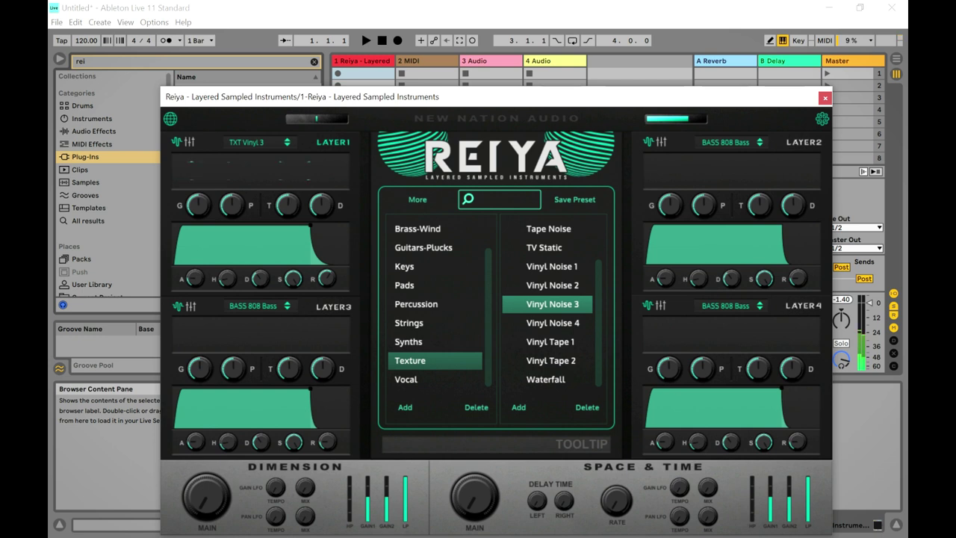
Step: Audition the Texture presets Vinyl Noise 4, Vinyl Tape 1, Vinyl Tape 2 and Waterfall
left_click(547, 323)
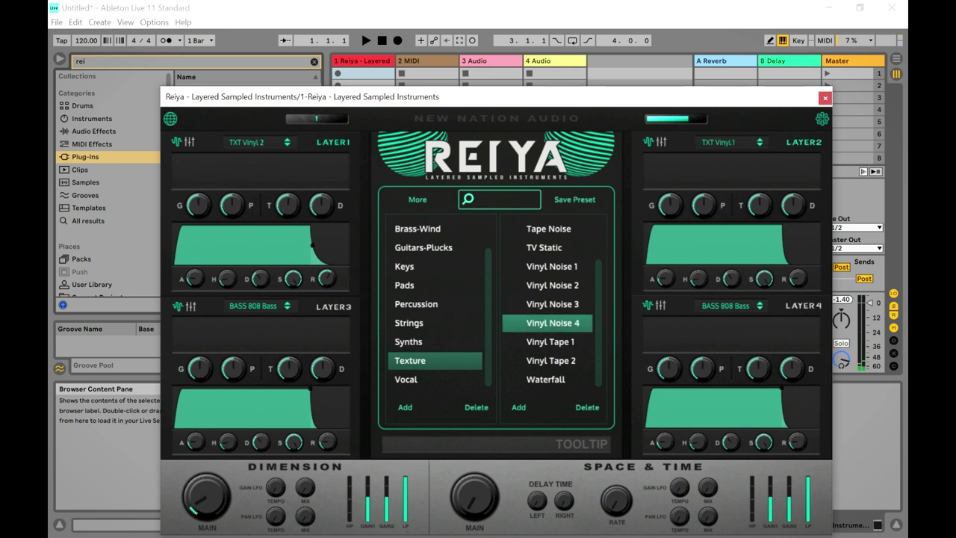
left_click(547, 341)
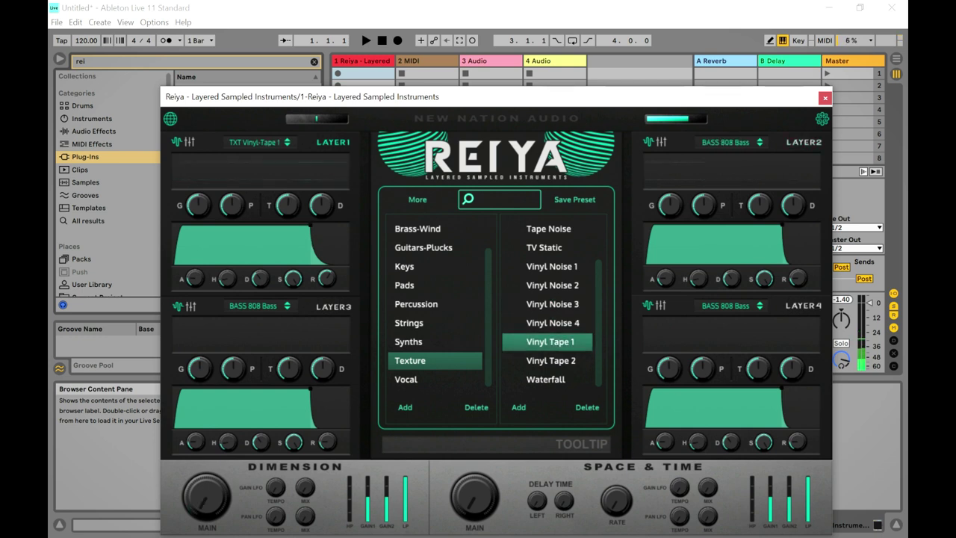
left_click(547, 360)
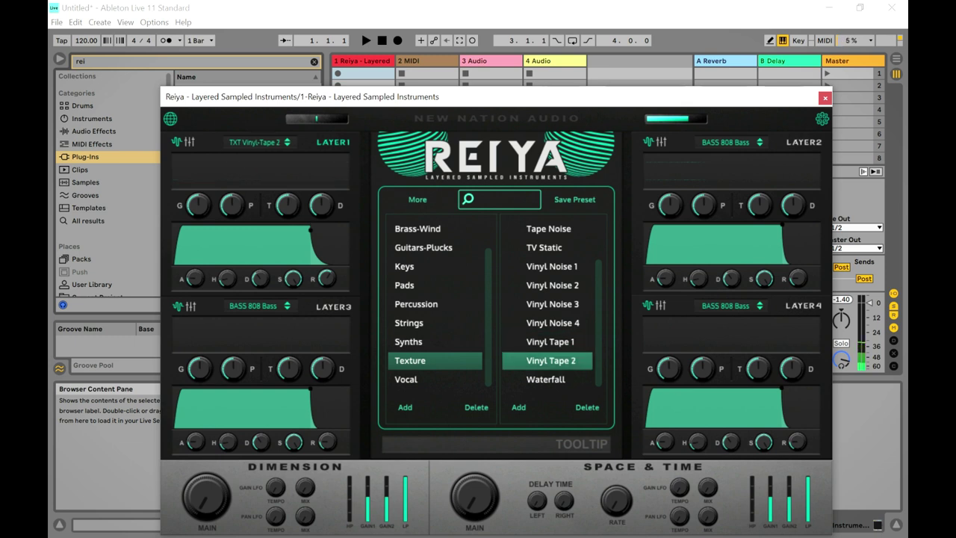
left_click(547, 379)
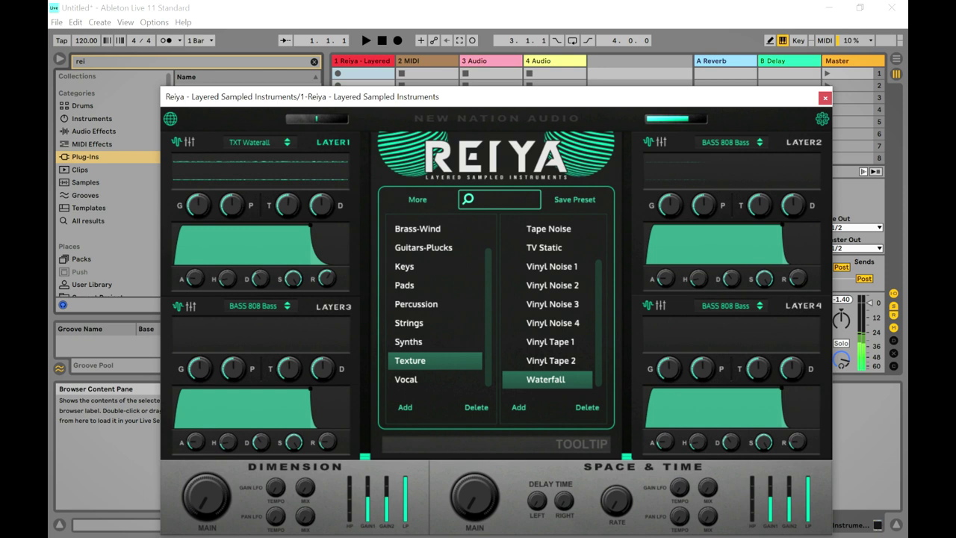
Step: Switch to the Vocal category and audition the presets Aha 3, Ahh Choir, Back in my Day.. and Bad Choir
left_click(435, 379)
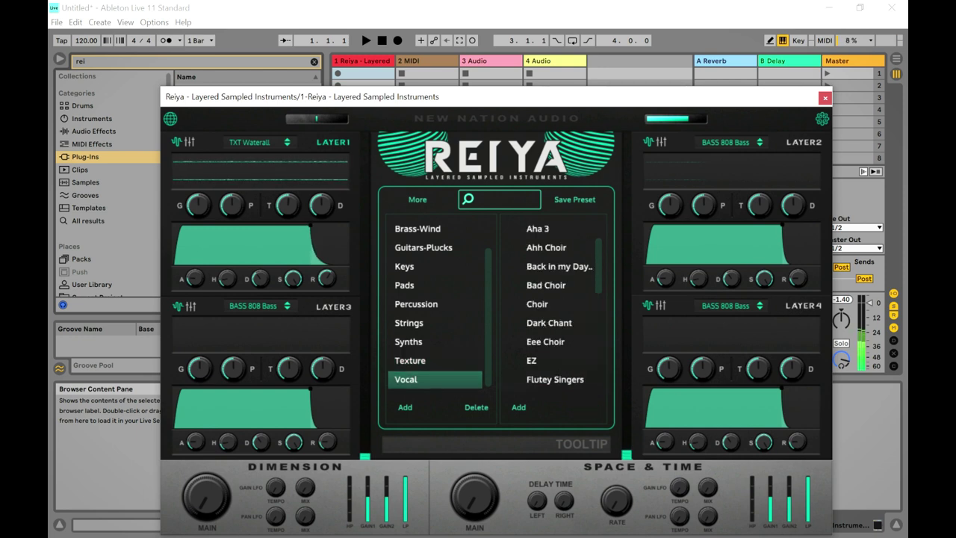
left_click(547, 229)
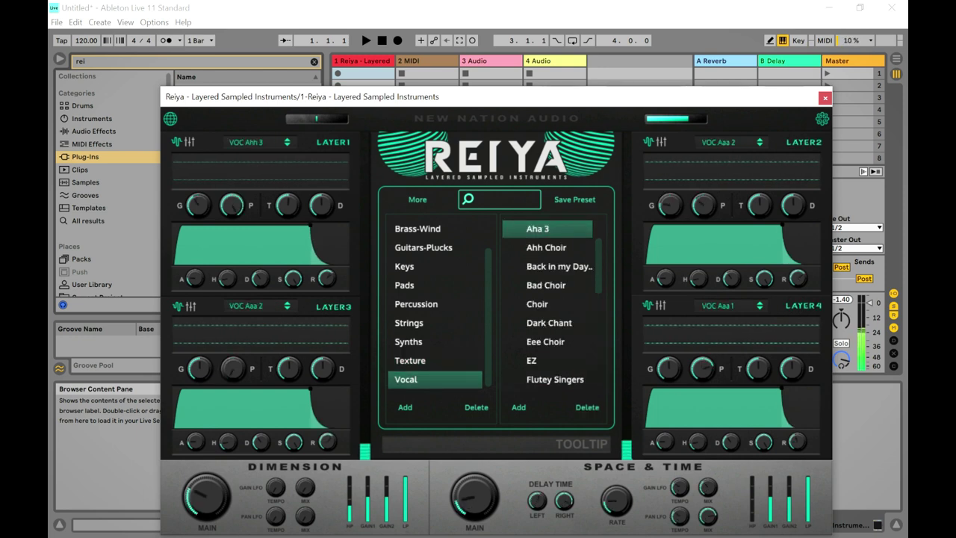
left_click(547, 247)
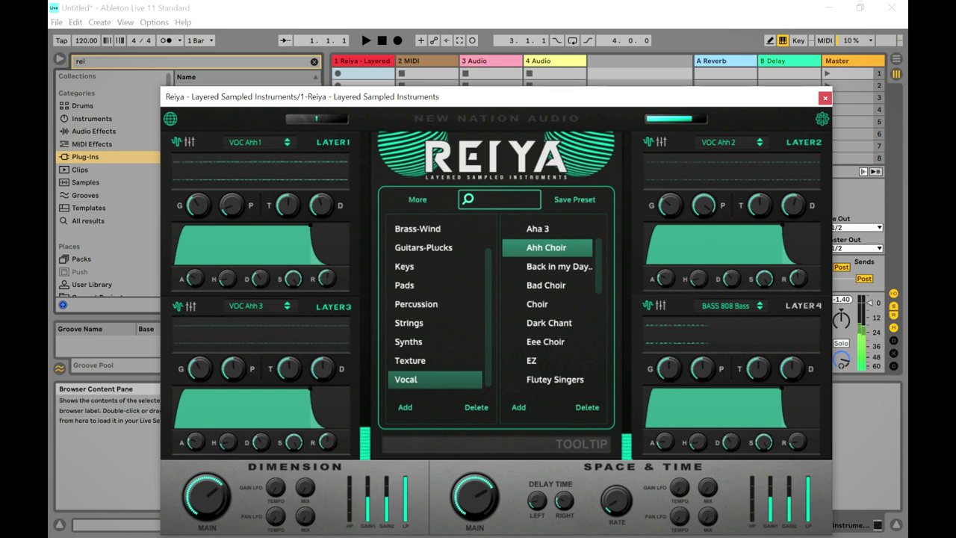
left_click(547, 266)
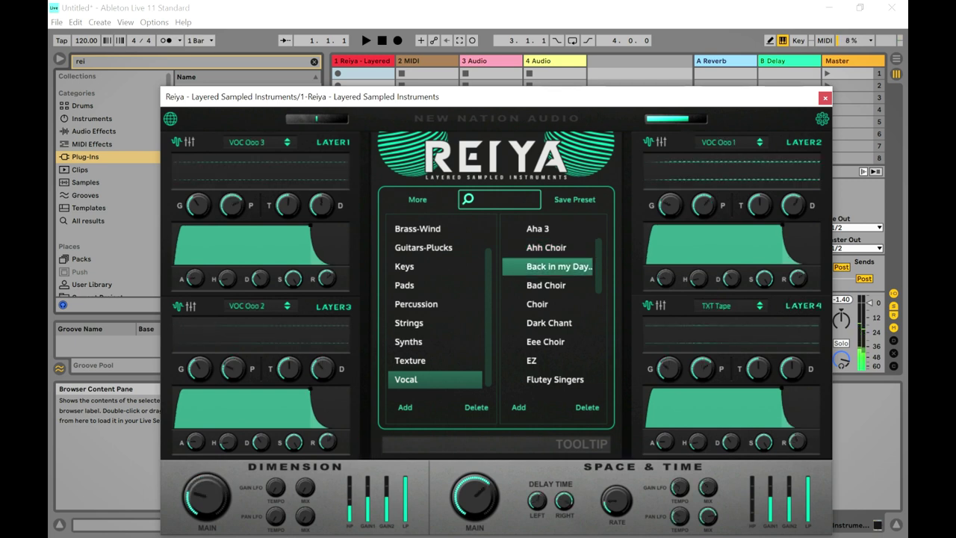
left_click(547, 284)
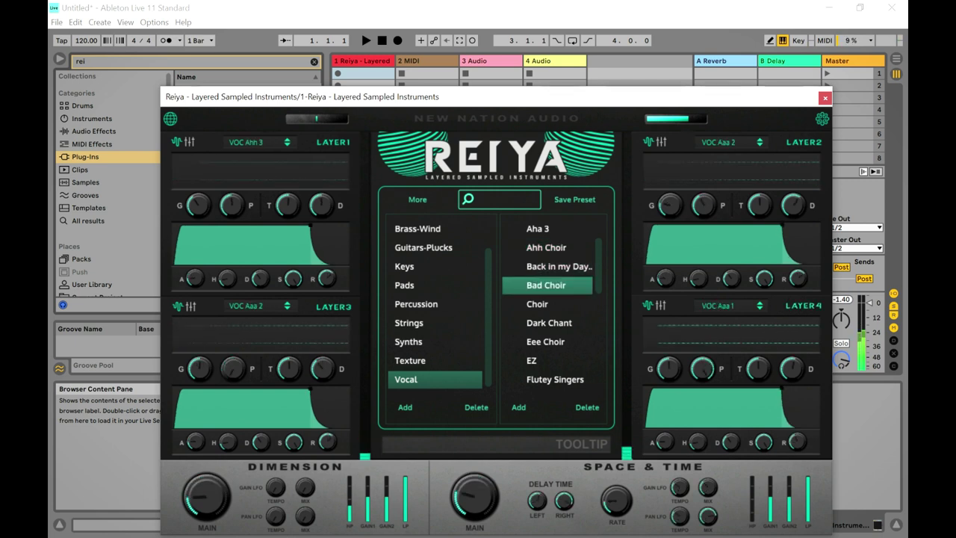
Step: Audition the Vocal presets Choir, Dark Chant, Eee Choir, EZ and Flutey Singers
left_click(546, 304)
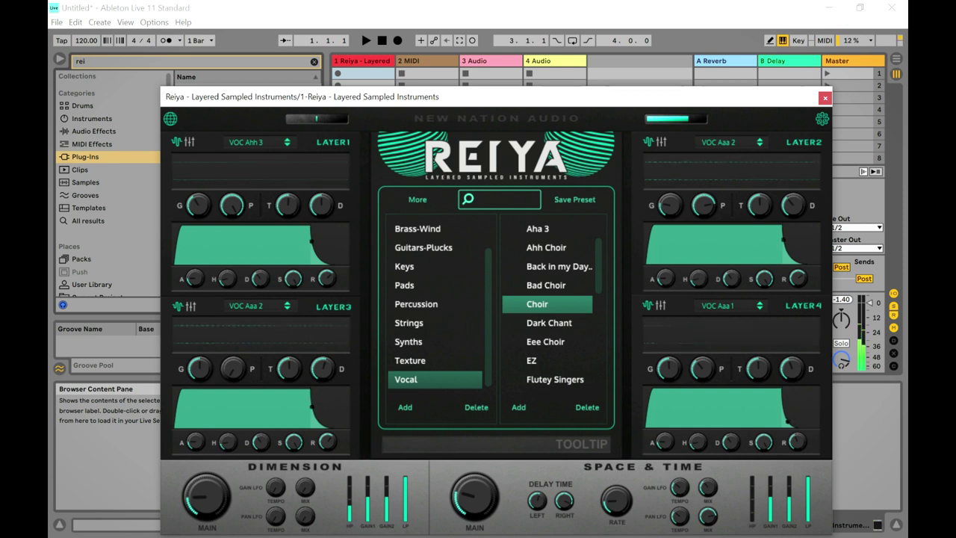
left_click(548, 322)
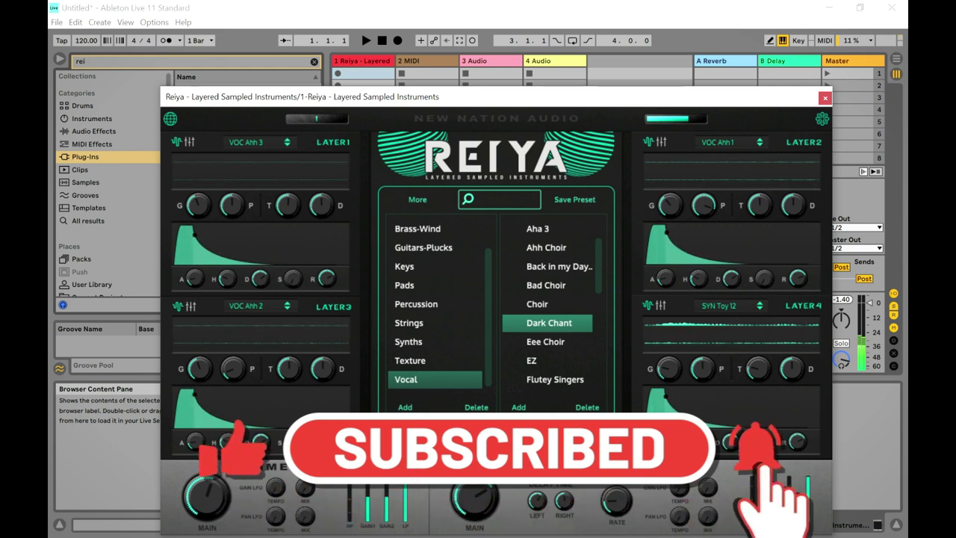
left_click(547, 342)
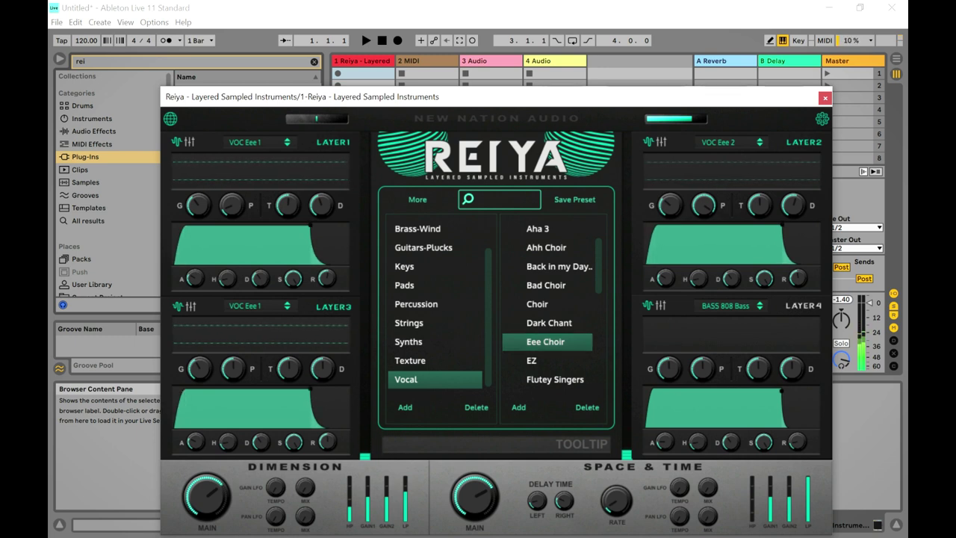
left_click(547, 360)
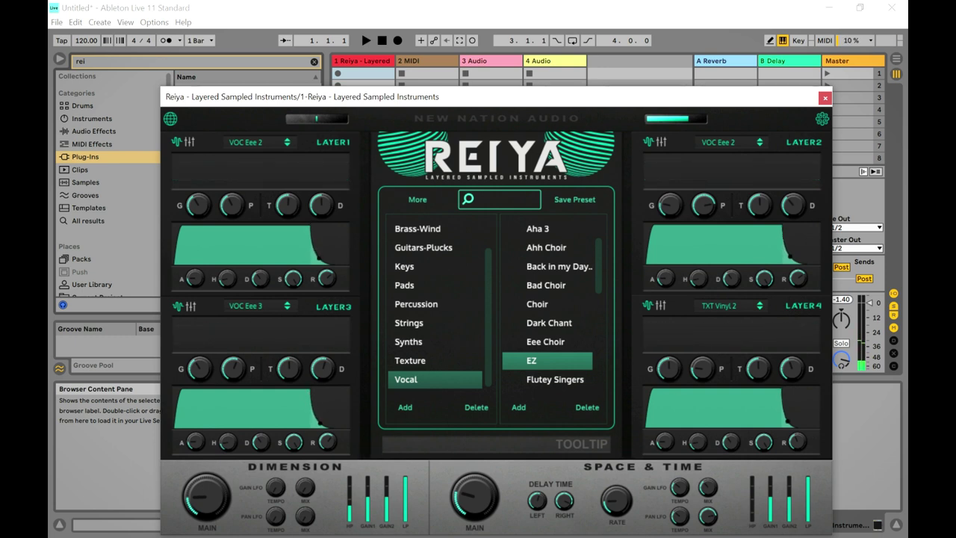
left_click(554, 380)
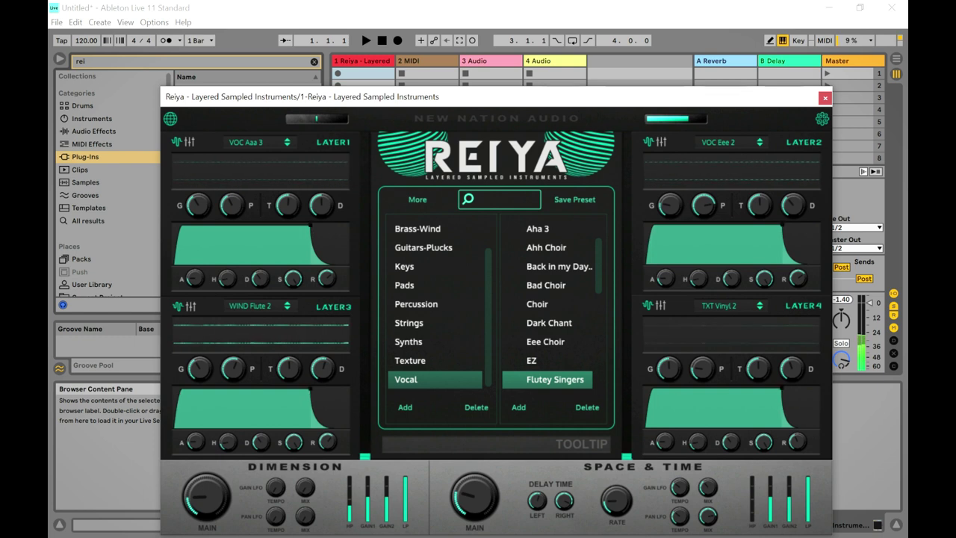